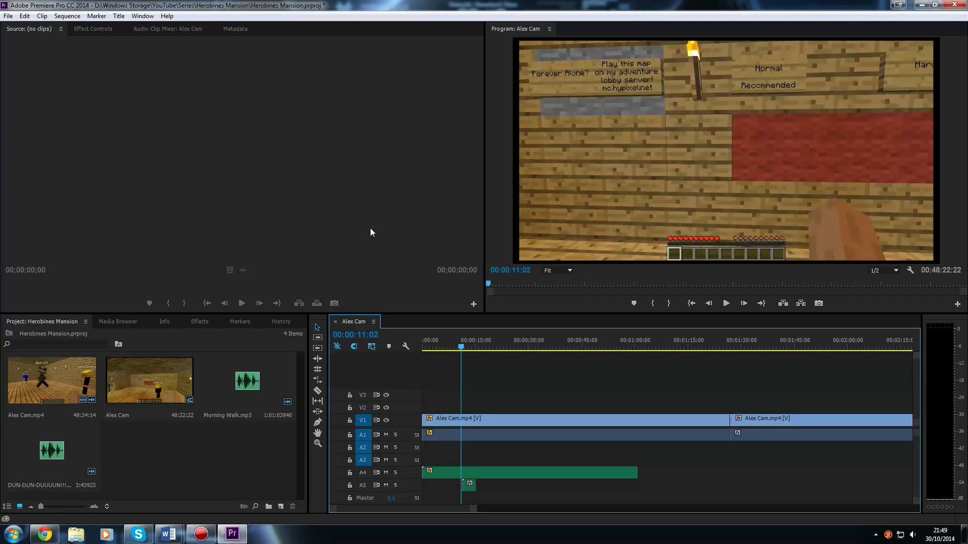
# - Create a new 1280 × 680 title named Test, keeping the 30.00 fps timebase and square pixels
pyautogui.click(7, 16)
pyautogui.moveTo(75, 28)
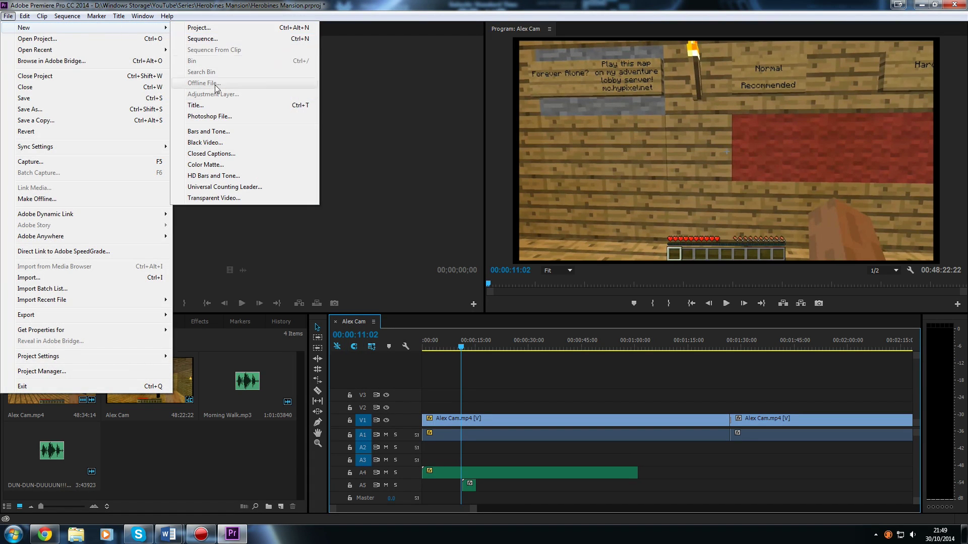
pyautogui.click(212, 105)
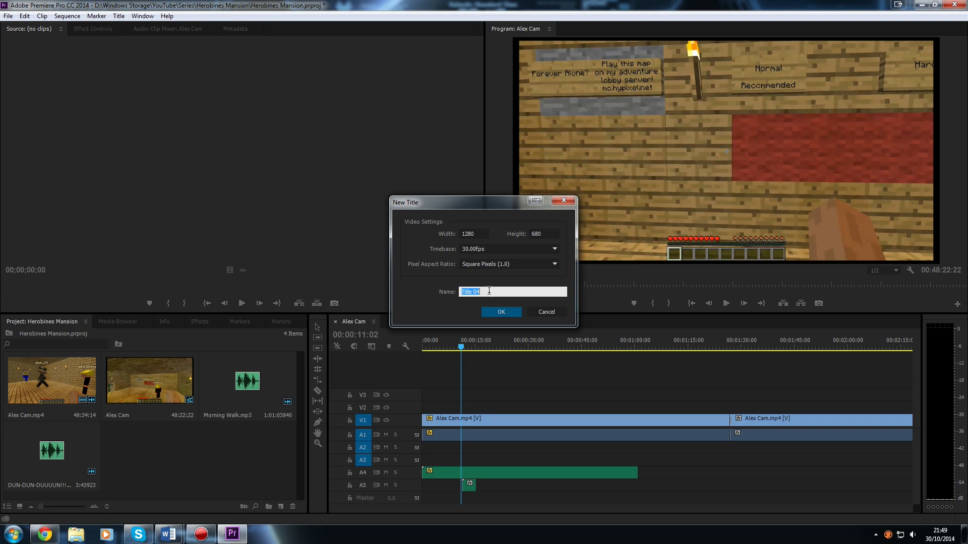
pyautogui.press('BackSpace')
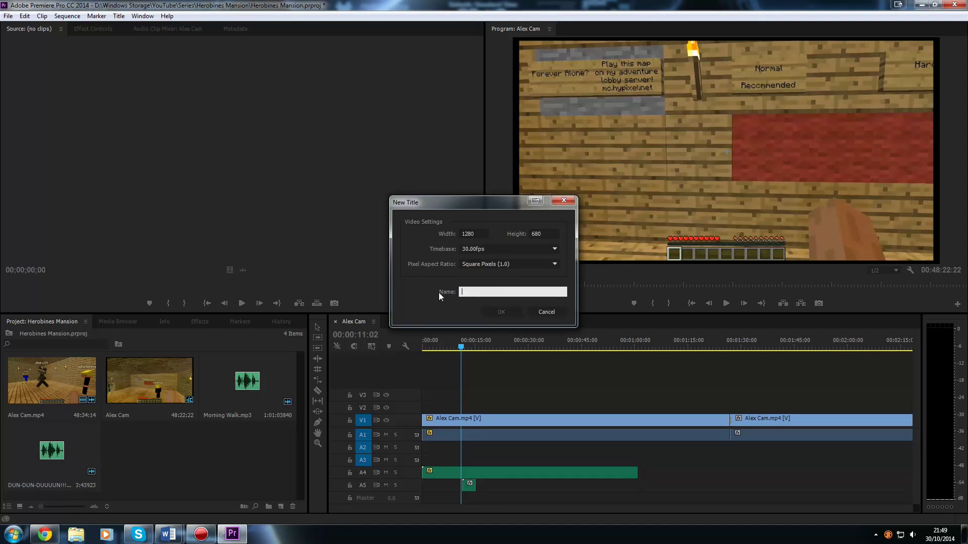
pyautogui.write('tEST')
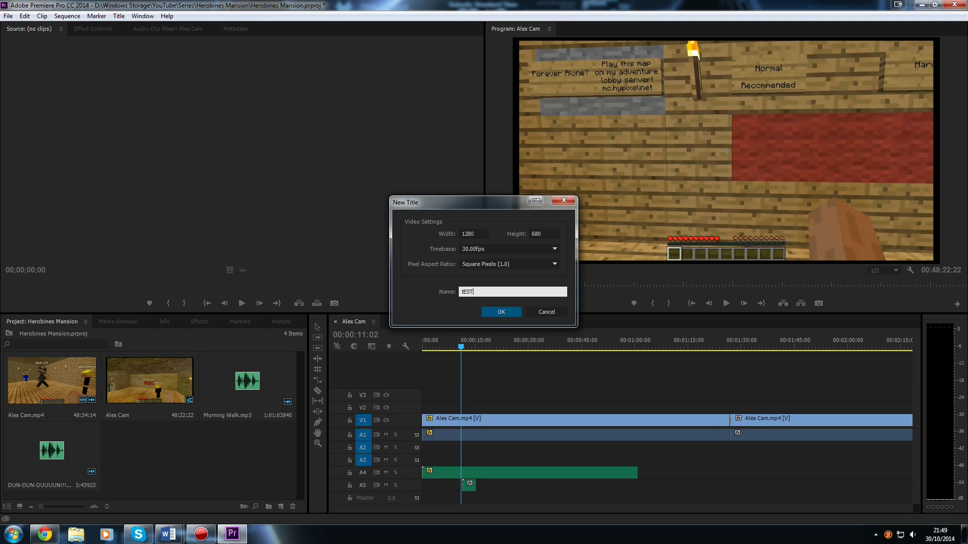
pyautogui.press('BackSpace')
pyautogui.press('BackSpace')
pyautogui.write('Test')
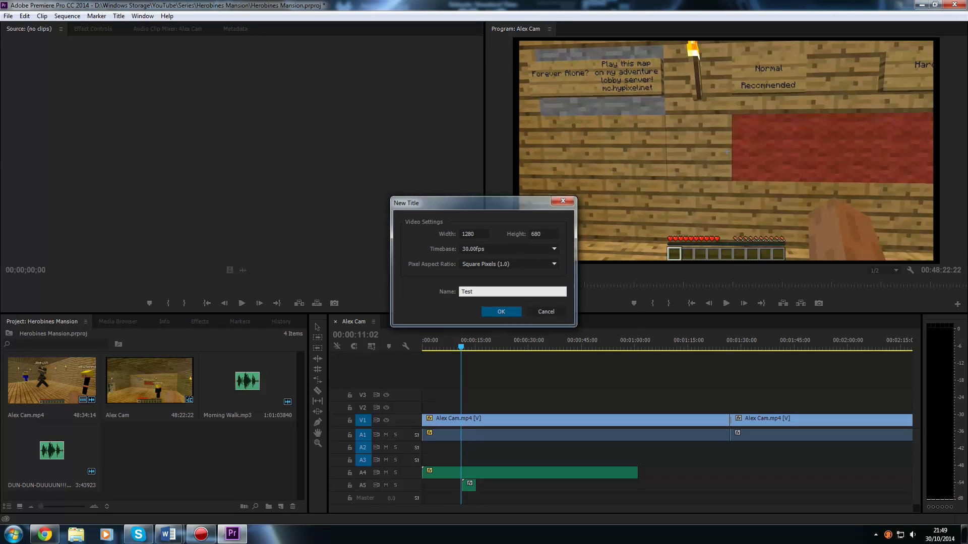
pyautogui.press('Return')
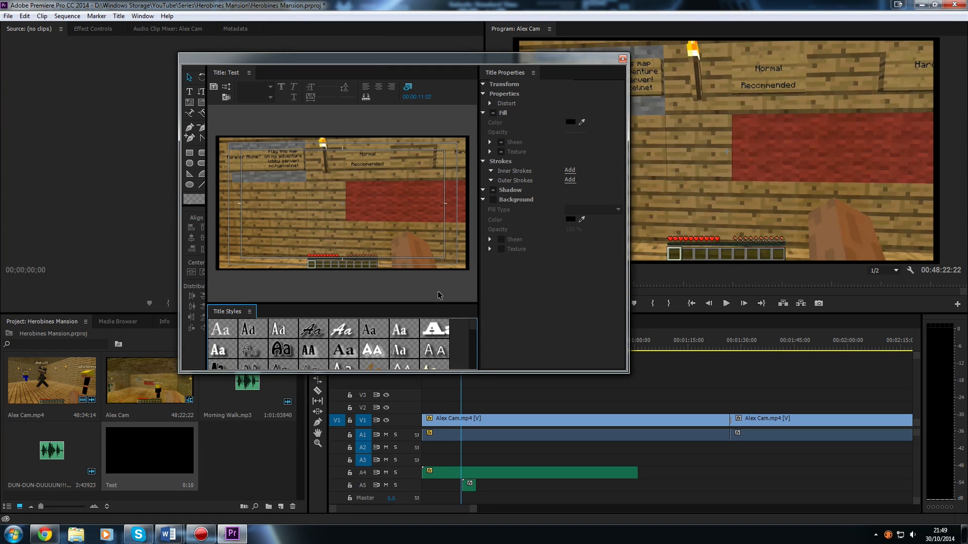
# - Move the title window off the timeline, set the playhead to 00:00:00:00, and return the window to the middle of the workspace
pyautogui.moveTo(495, 55); pyautogui.dragTo(302, 42)
pyautogui.moveTo(463, 352); pyautogui.dragTo(414, 349)
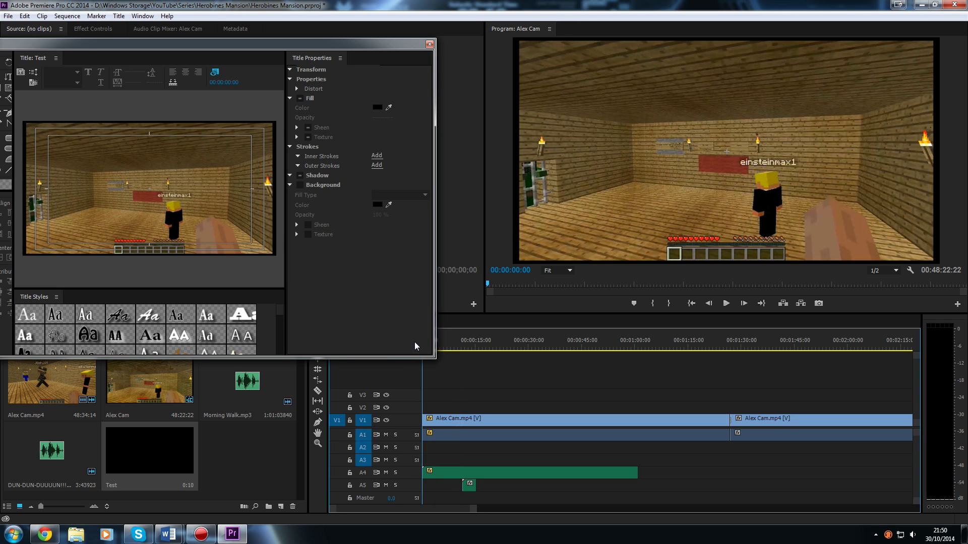
pyautogui.moveTo(304, 46); pyautogui.dragTo(526, 67)
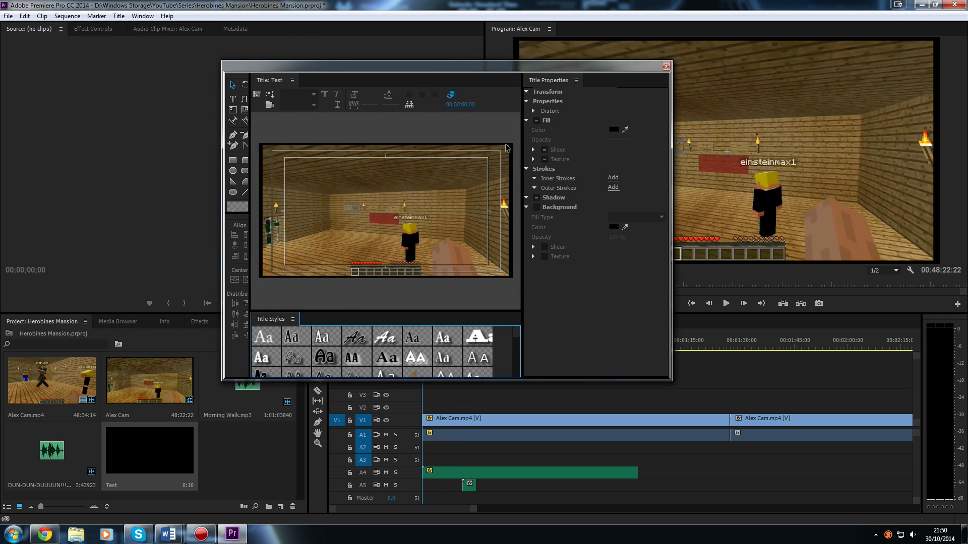
# - Add the text "Welcome to this video." near the upper-left corner of the title frame with the Type tool
pyautogui.click(232, 98)
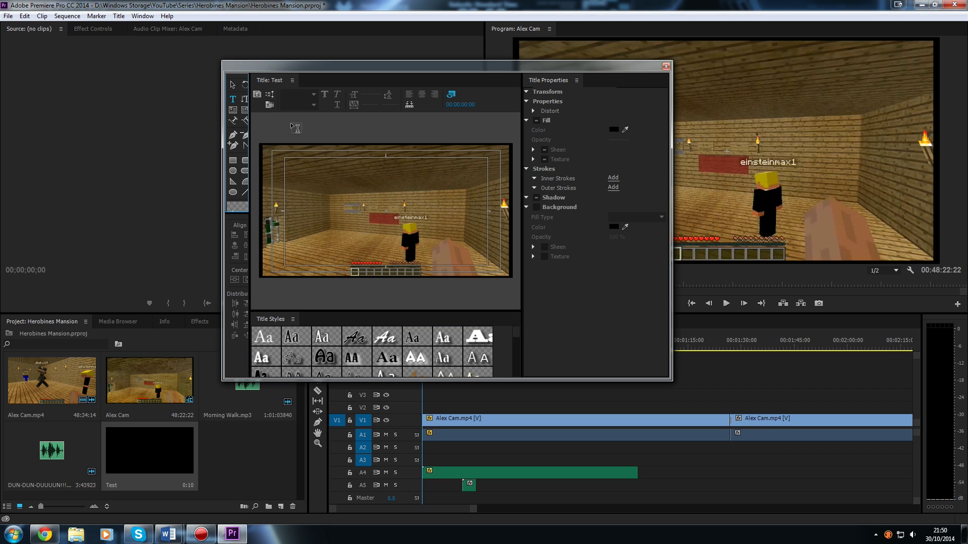
pyautogui.click(295, 169)
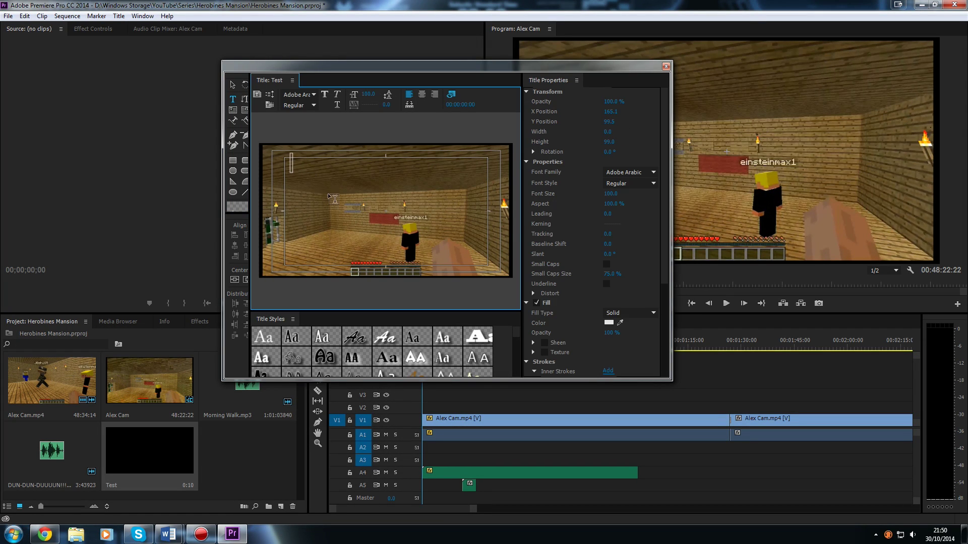
pyautogui.write('W')
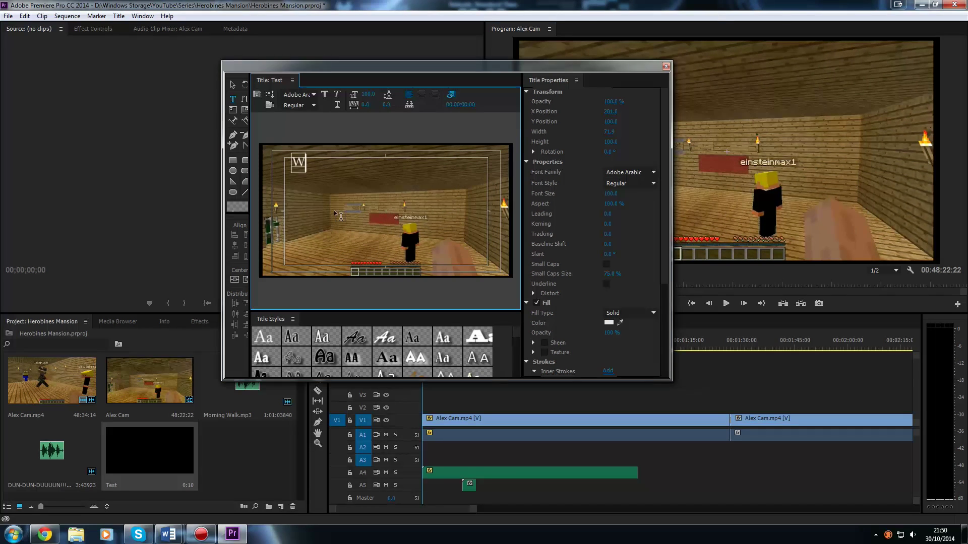
pyautogui.write('elcome to th')
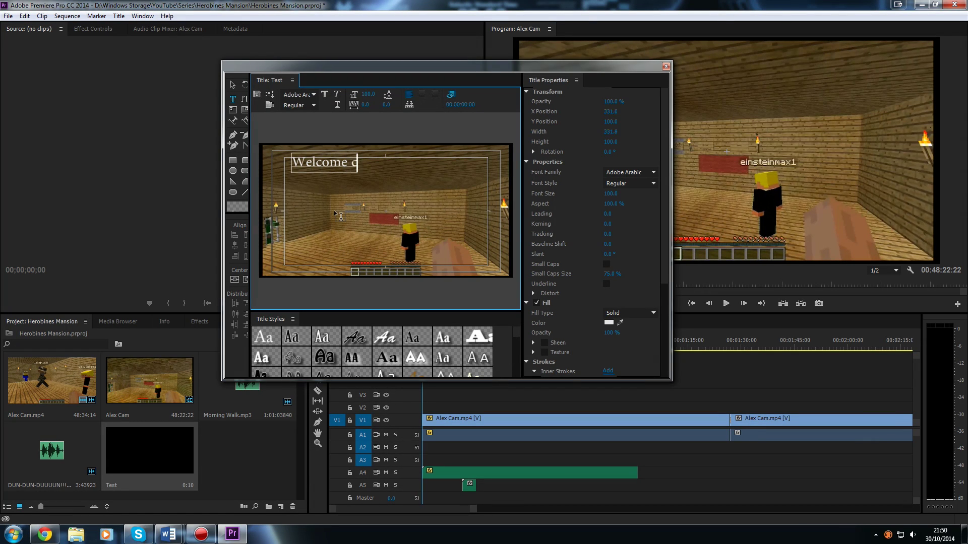
pyautogui.write('is vi')
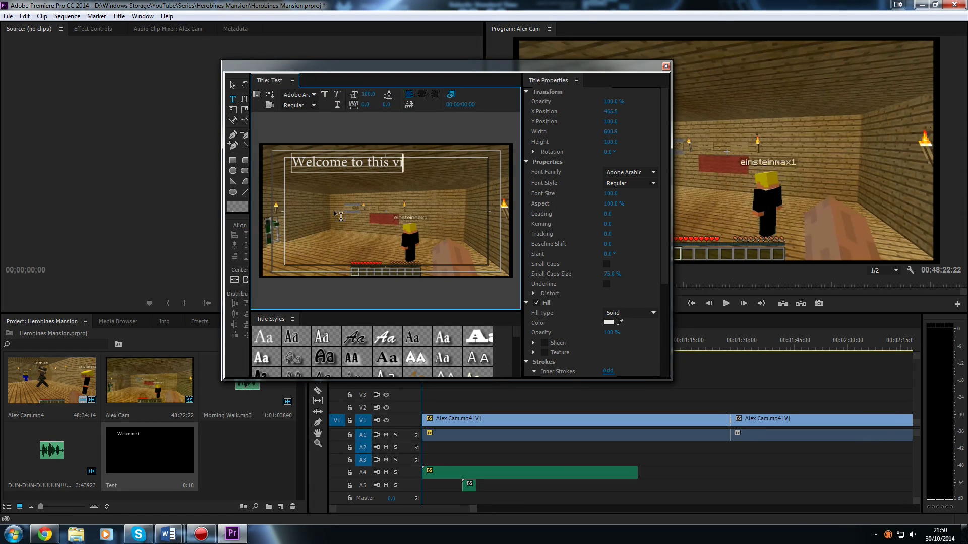
pyautogui.write('deo.')
# - Change the font of the whole title text to Parchment
pyautogui.hotkey('ctrl', 'a')
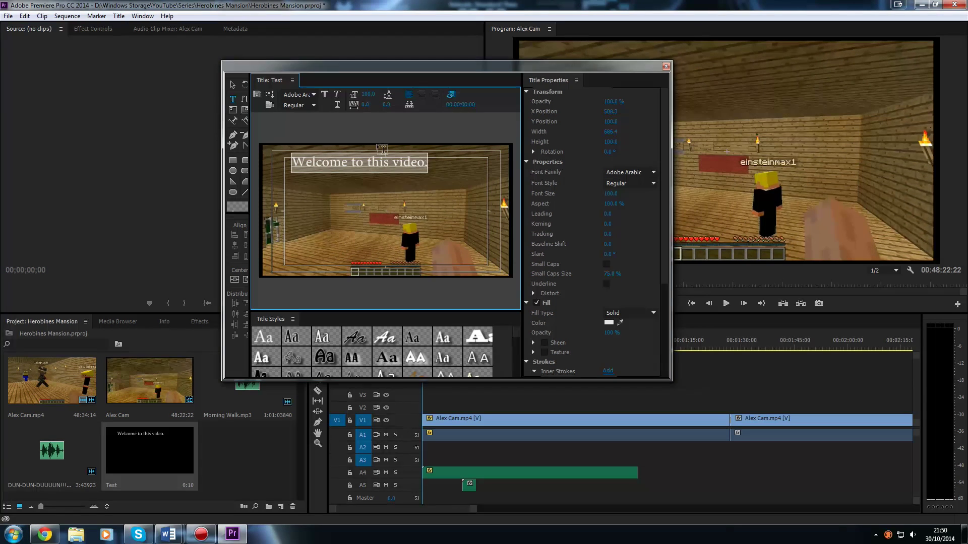
pyautogui.click(316, 98)
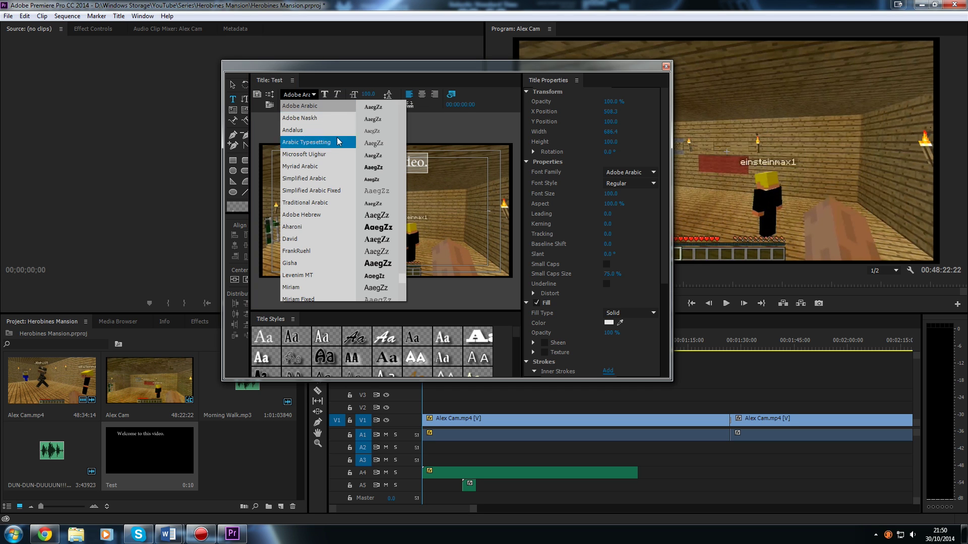
pyautogui.scroll(-20, 398, 278)
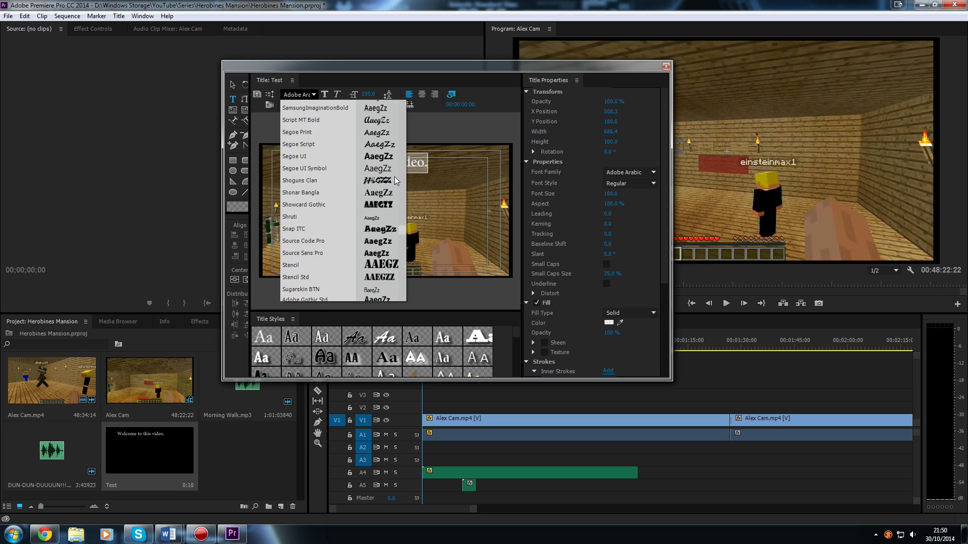
pyautogui.scroll(12, 401, 227)
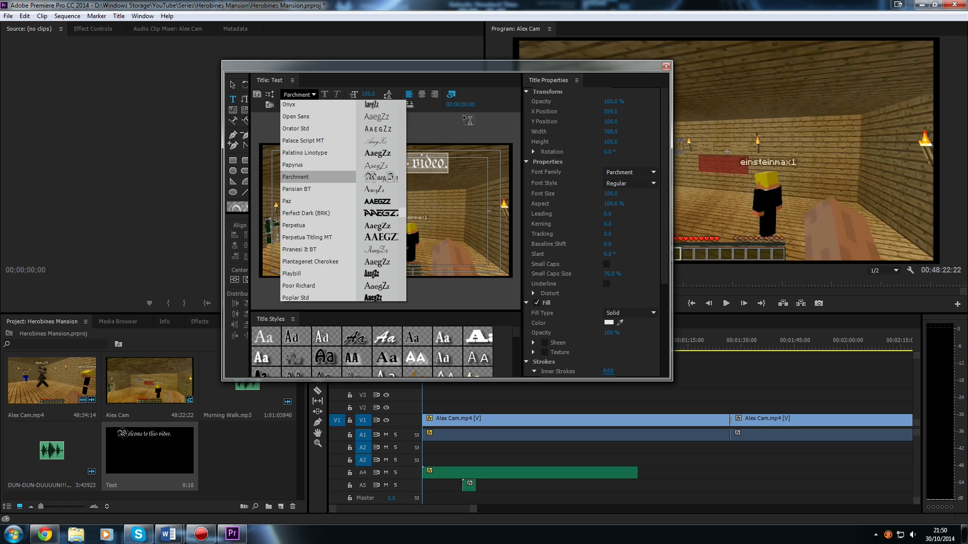
# - Move the title text from the upper edge to about the middle of the frame, and deselect it
pyautogui.click(235, 85)
pyautogui.click(297, 125)
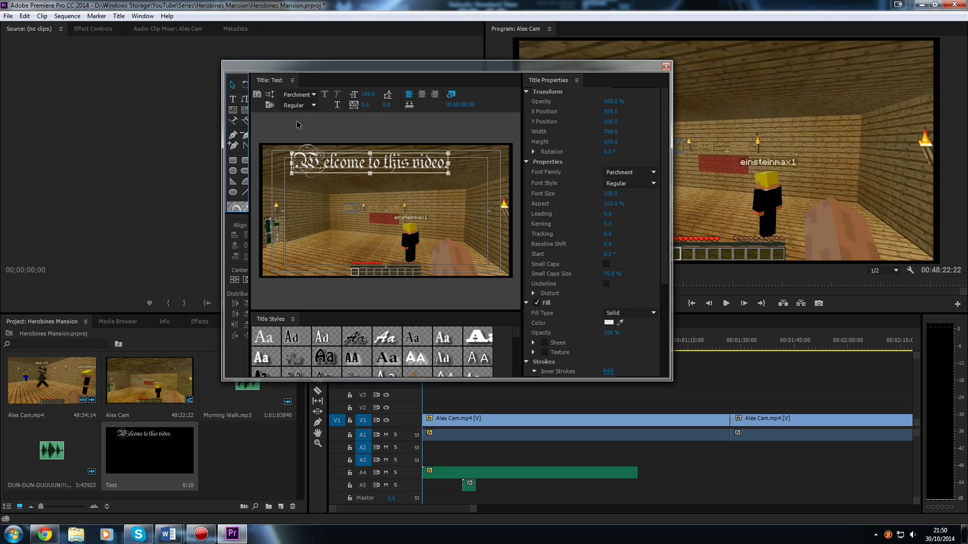
pyautogui.click(320, 148)
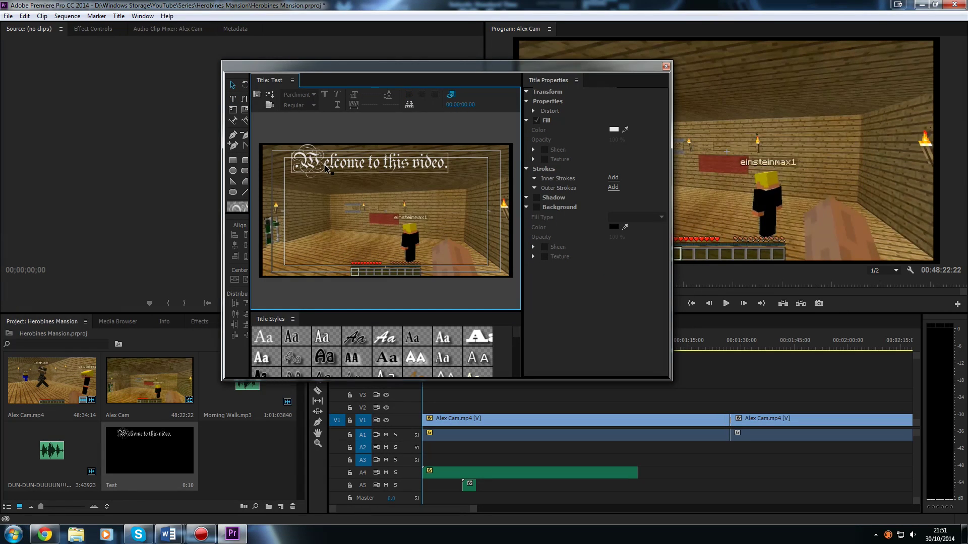
pyautogui.click(327, 168)
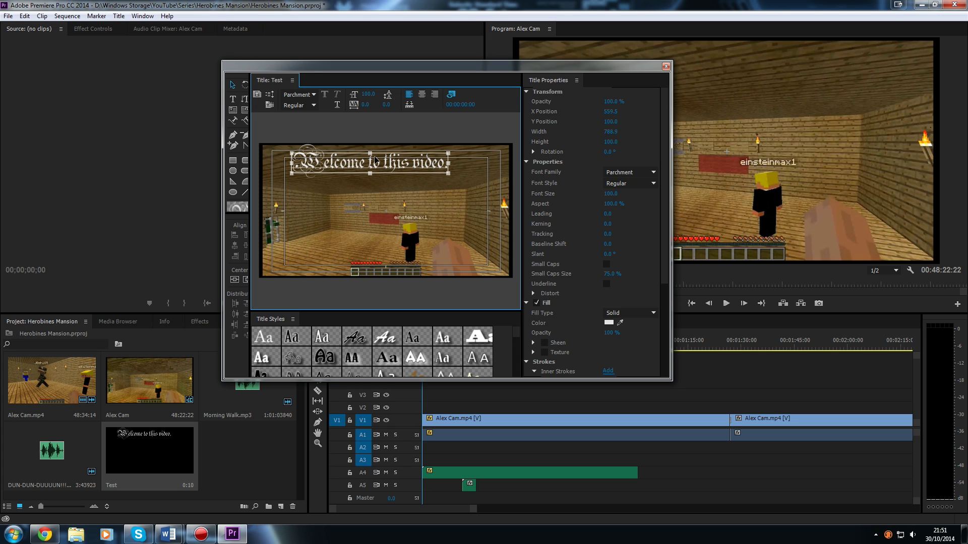
pyautogui.moveTo(403, 165); pyautogui.dragTo(419, 209)
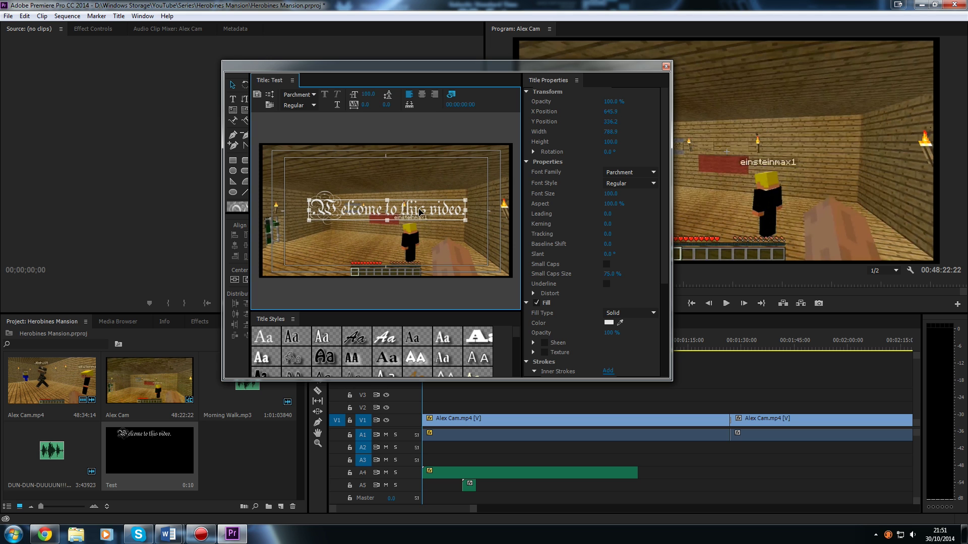
pyautogui.click(387, 139)
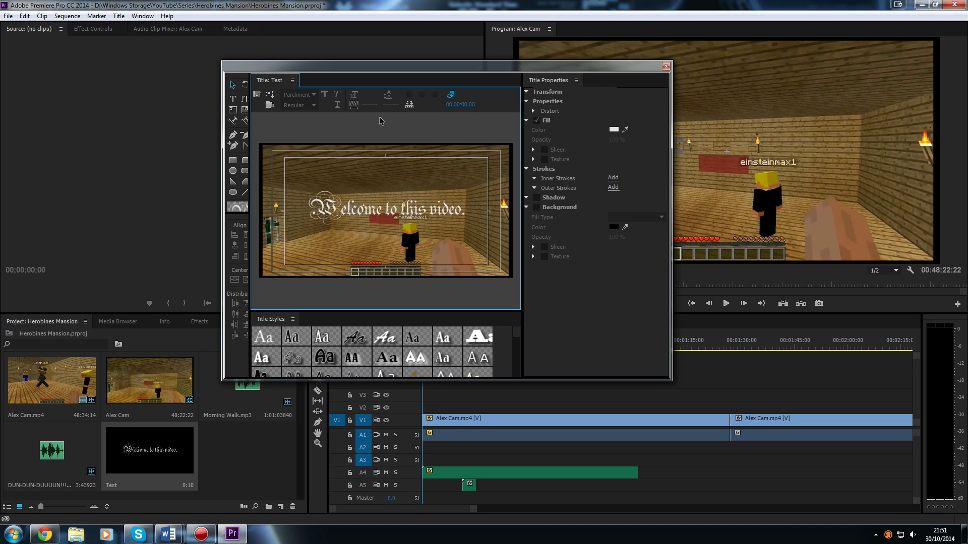
# - Select the whole welcome text and increase its font size to 136
pyautogui.press('t')
pyautogui.click(375, 208)
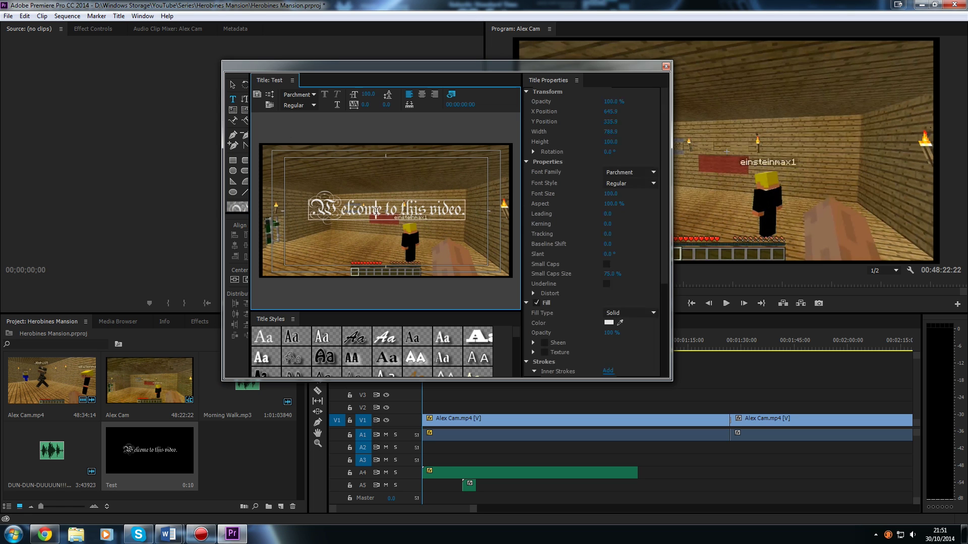
pyautogui.click(462, 209)
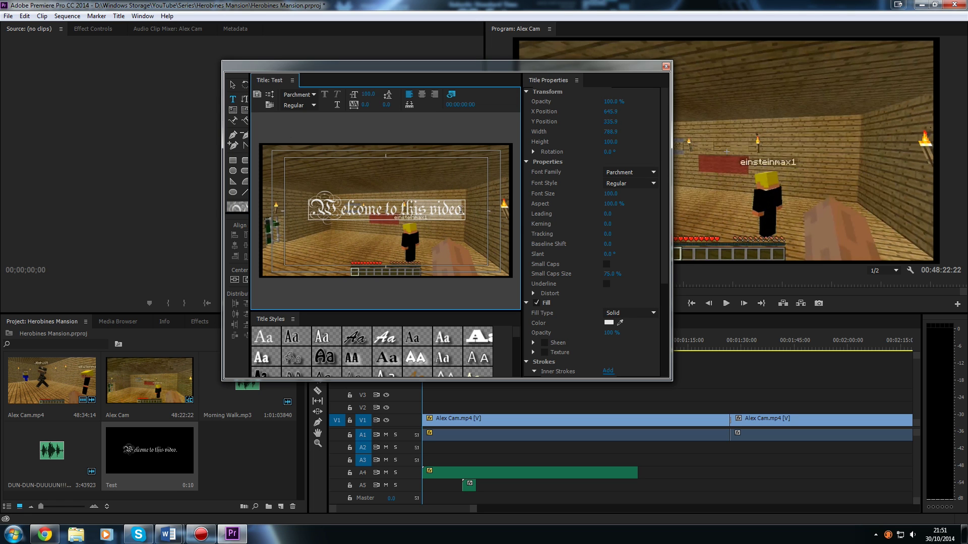
pyautogui.moveTo(462, 210); pyautogui.dragTo(306, 207)
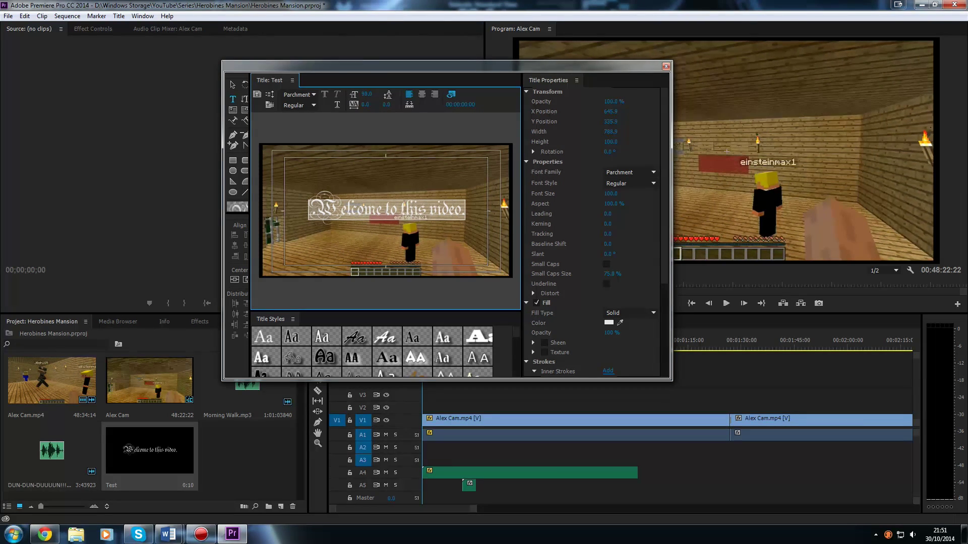
pyautogui.write('2')
pyautogui.press('Return')
pyautogui.moveTo(365, 94); pyautogui.dragTo(409, 94)
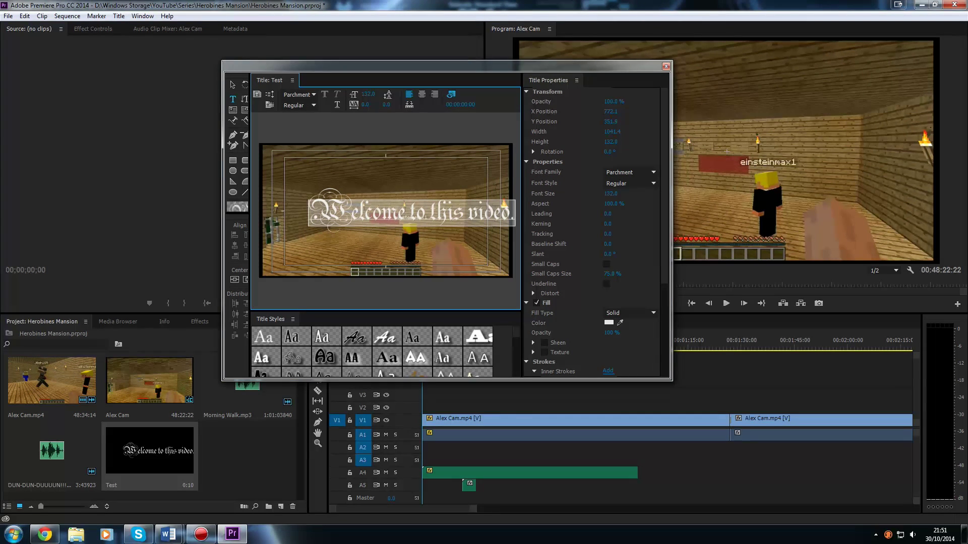
pyautogui.moveTo(368, 93)
pyautogui.mouseDown()
pyautogui.moveTo(472, 94)
pyautogui.moveTo(366, 94)
pyautogui.mouseUp()
# - Reposition the enlarged text so that it sits centred within the frame, and deselect it
pyautogui.click(233, 87)
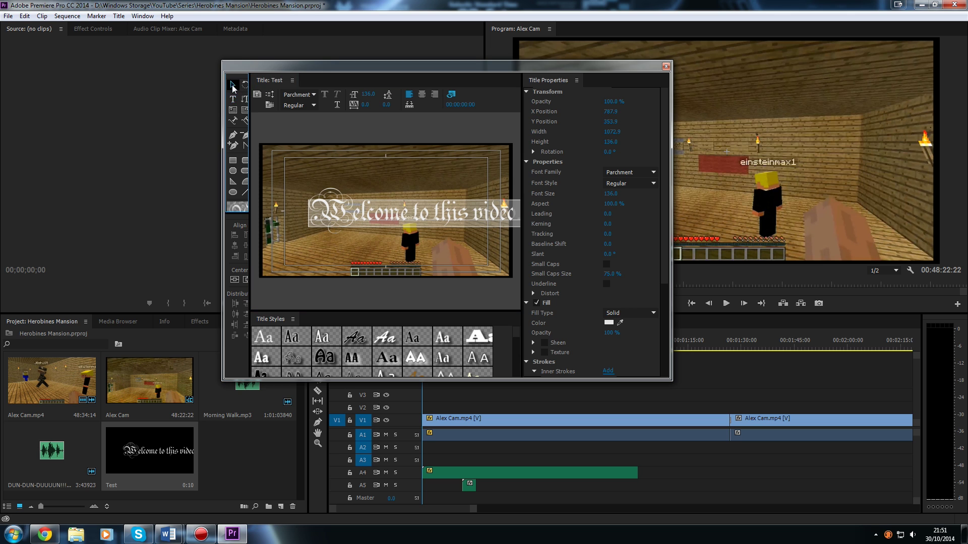
pyautogui.moveTo(402, 219); pyautogui.dragTo(375, 216)
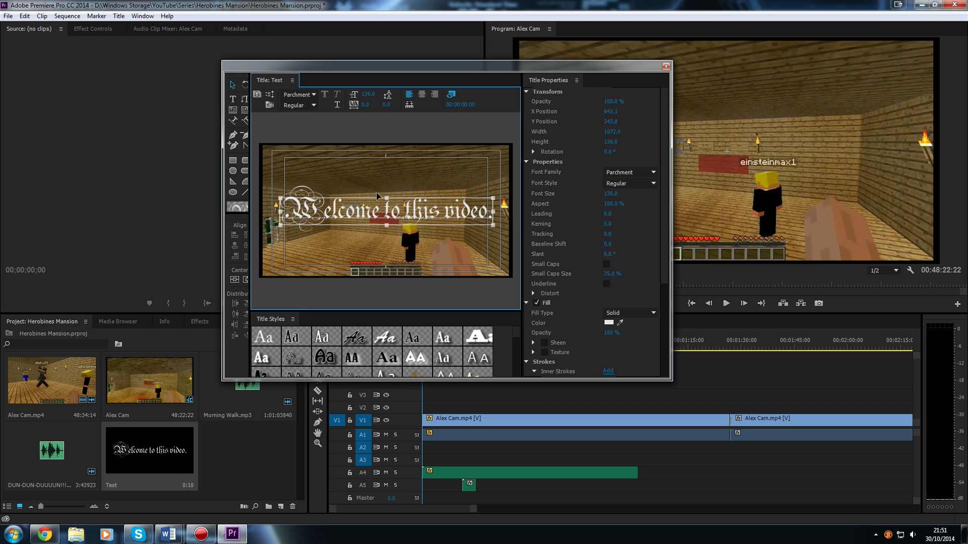
pyautogui.click(382, 175)
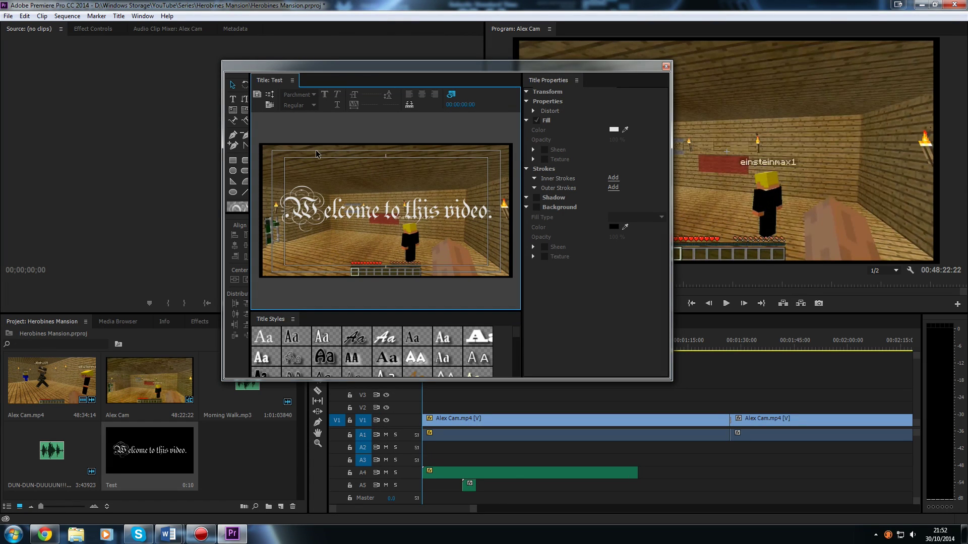
# - Change the fill colour of the whole welcome text to black (000000), and deselect the text
pyautogui.click(234, 100)
pyautogui.click(391, 212)
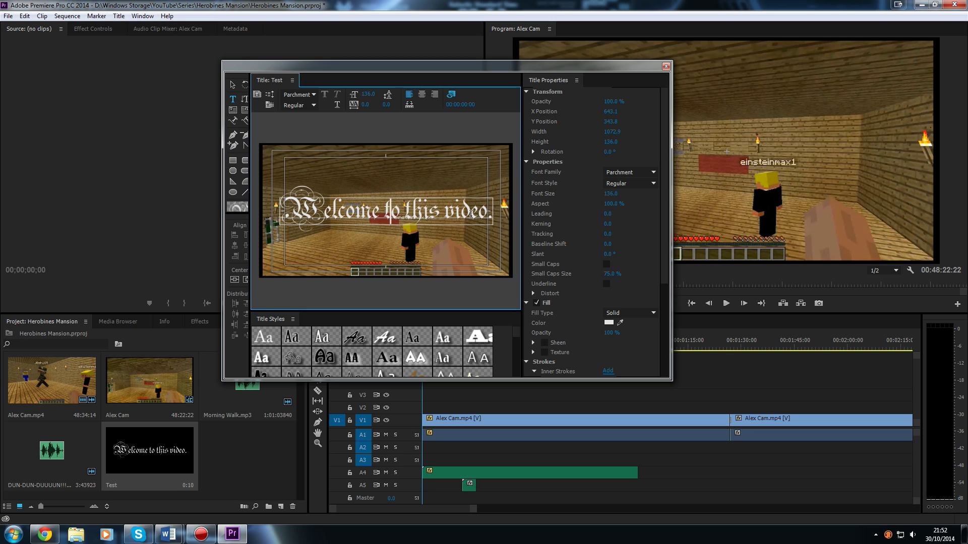
pyautogui.hotkey('ctrl', 'a')
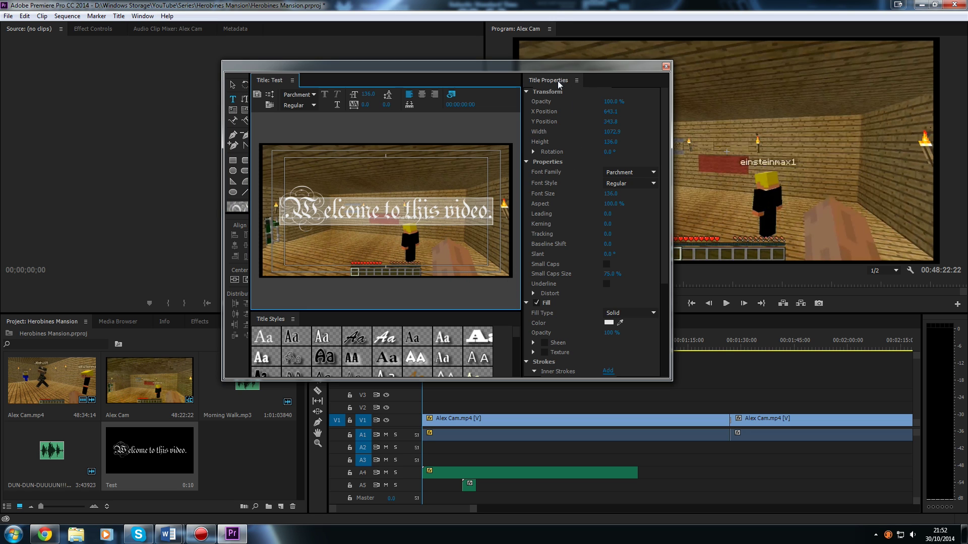
pyautogui.click(607, 322)
pyautogui.moveTo(438, 191); pyautogui.dragTo(585, 169)
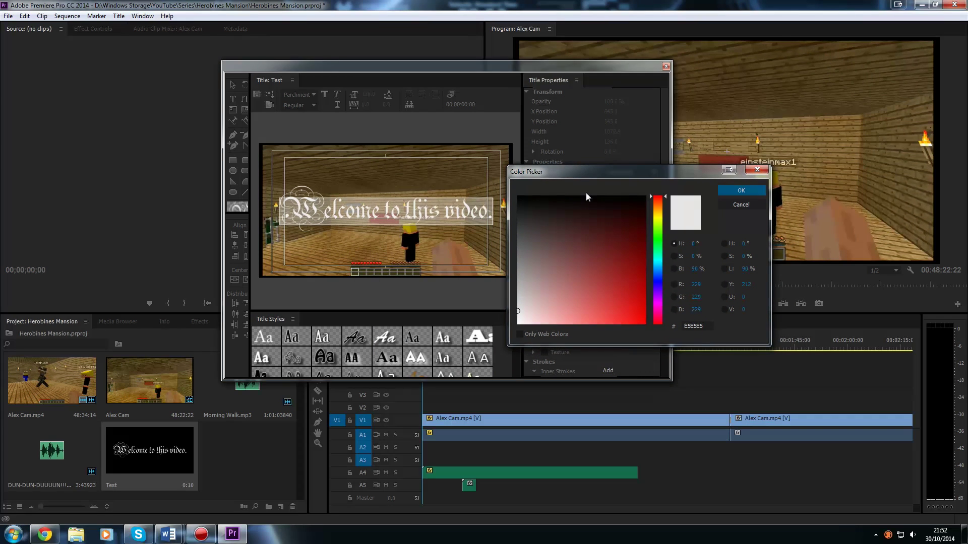
pyautogui.moveTo(612, 222); pyautogui.dragTo(630, 238)
pyautogui.moveTo(632, 233)
pyautogui.mouseDown()
pyautogui.moveTo(639, 309)
pyautogui.moveTo(611, 200)
pyautogui.moveTo(534, 253)
pyautogui.moveTo(567, 251)
pyautogui.mouseUp()
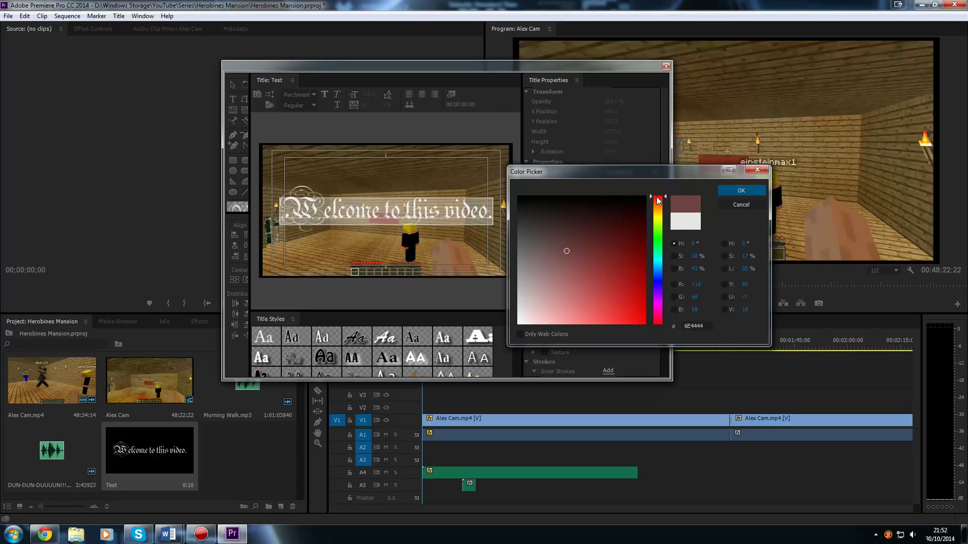
pyautogui.moveTo(657, 201); pyautogui.dragTo(657, 314)
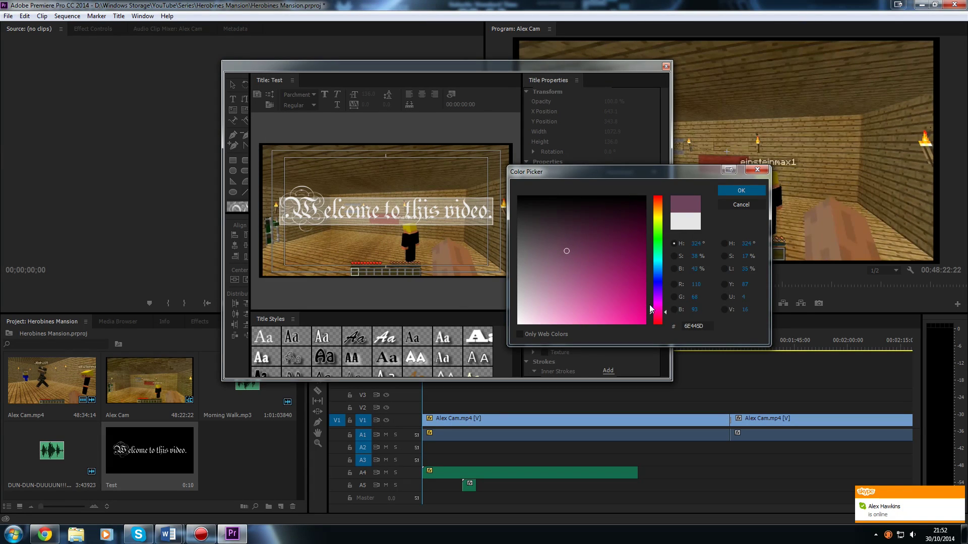
pyautogui.moveTo(657, 315); pyautogui.dragTo(659, 297)
pyautogui.moveTo(629, 263)
pyautogui.mouseDown()
pyautogui.moveTo(634, 244)
pyautogui.moveTo(508, 162)
pyautogui.mouseUp()
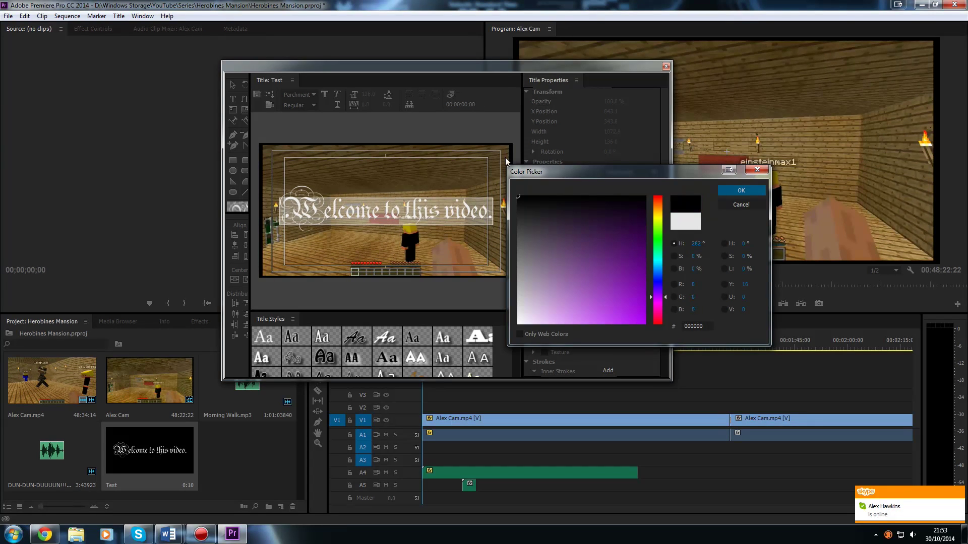
pyautogui.click(733, 189)
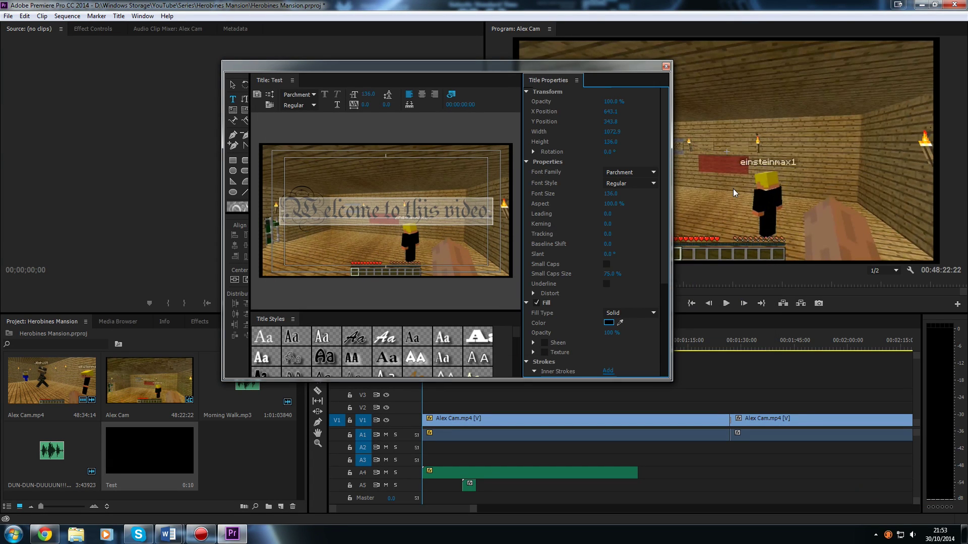
pyautogui.click(232, 85)
pyautogui.click(355, 170)
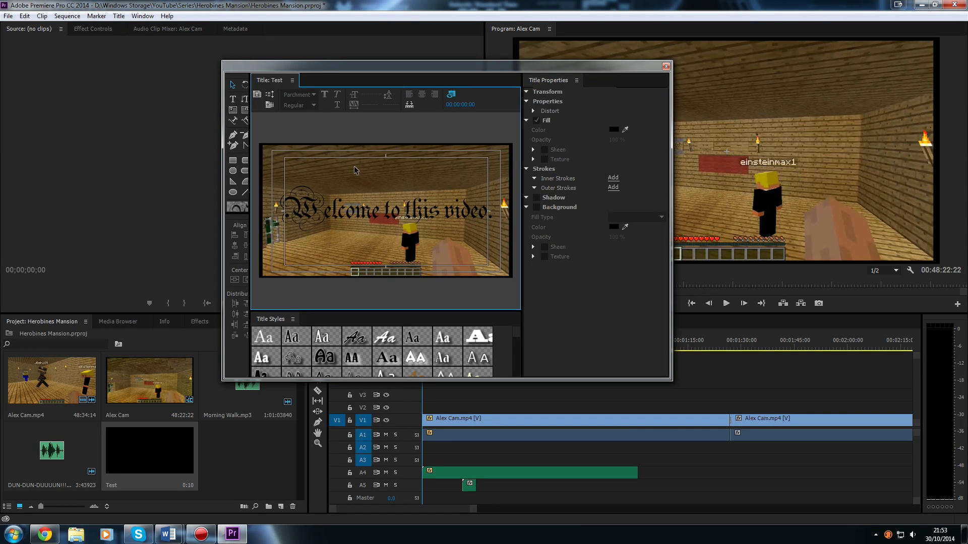
# - Try reducing the opacity of the whole welcome text to 0%, and undo the change
pyautogui.click(232, 98)
pyautogui.click(359, 207)
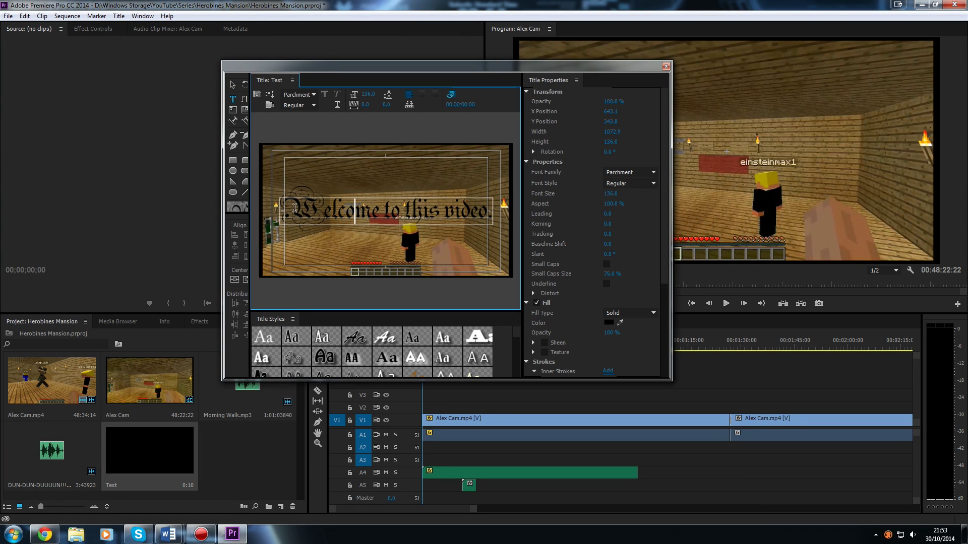
pyautogui.moveTo(288, 207); pyautogui.dragTo(503, 218)
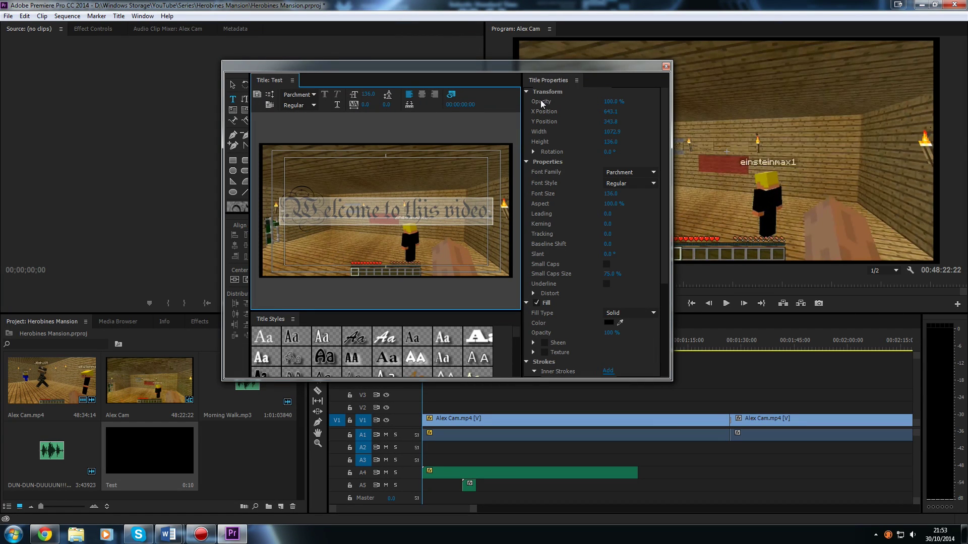
pyautogui.click(606, 97)
pyautogui.write('45')
pyautogui.press('Return')
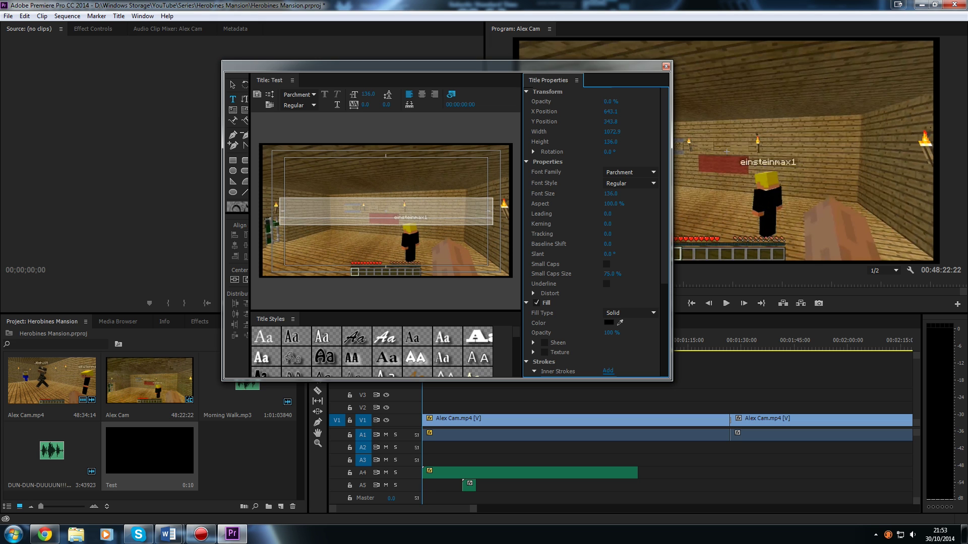
pyautogui.hotkey('ctrl', 'z')
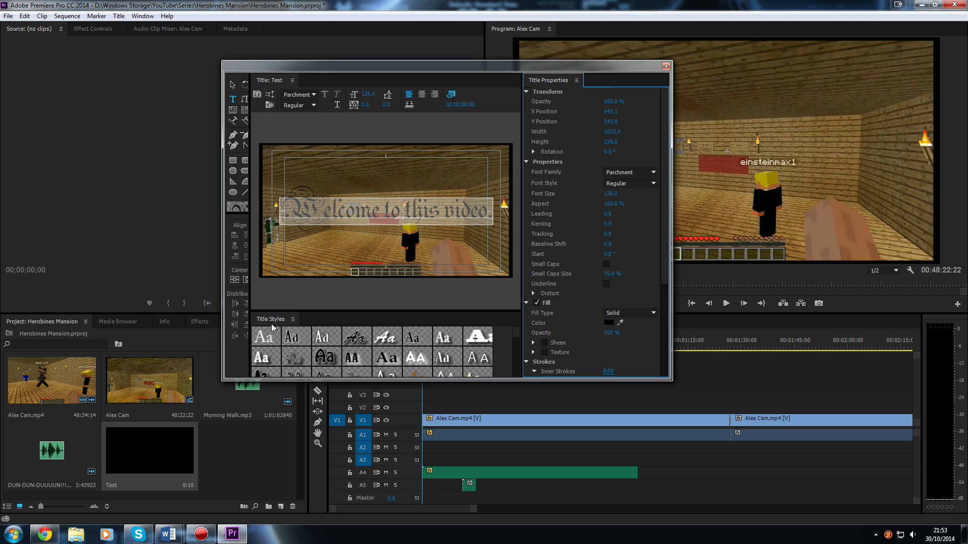
# - Look through the available title styles, and deselect the welcome text
pyautogui.scroll(-10, 515, 339)
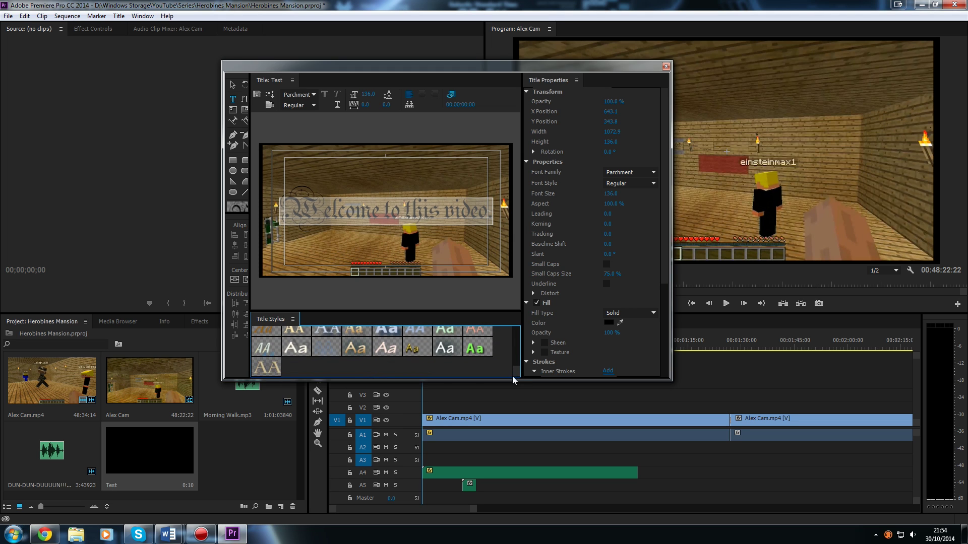
pyautogui.scroll(10, 505, 345)
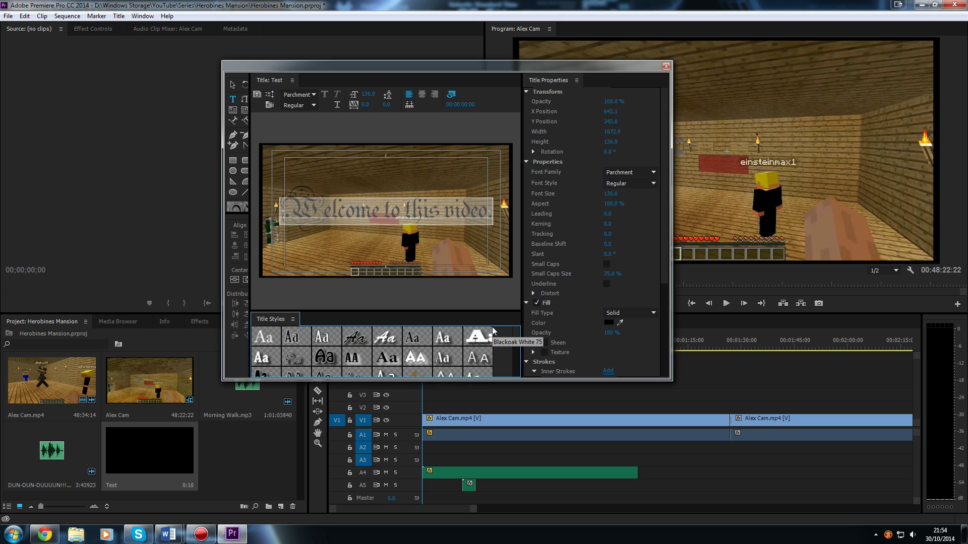
pyautogui.click(234, 84)
pyautogui.click(322, 140)
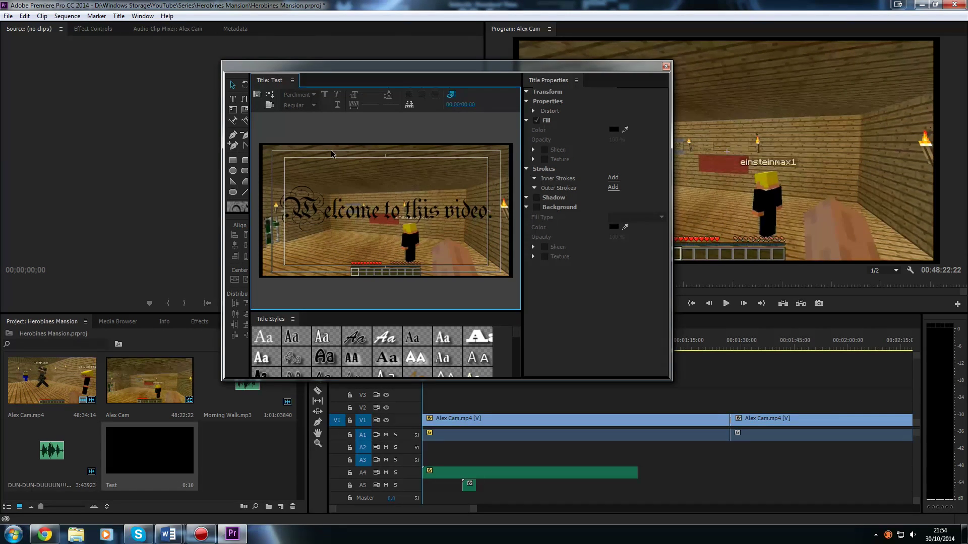
pyautogui.click(245, 161)
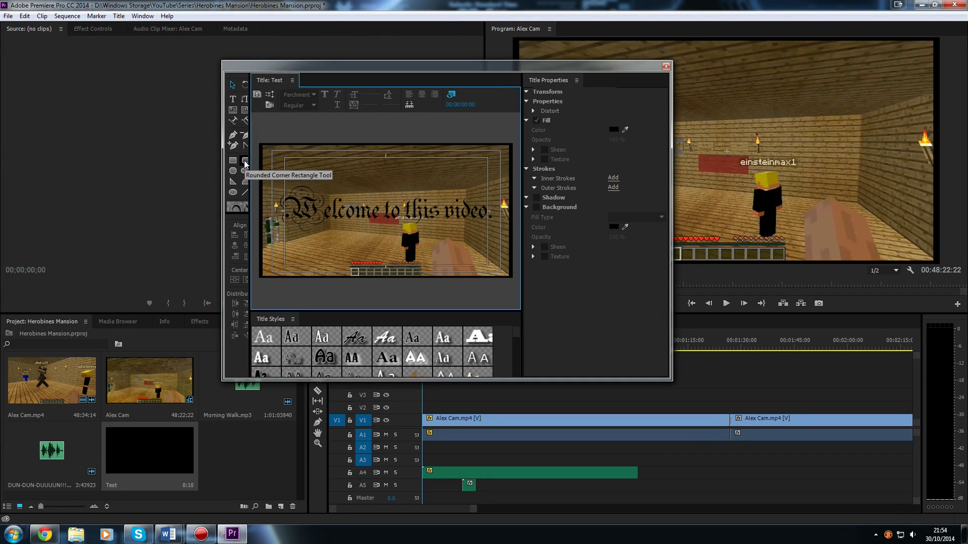
pyautogui.click(244, 192)
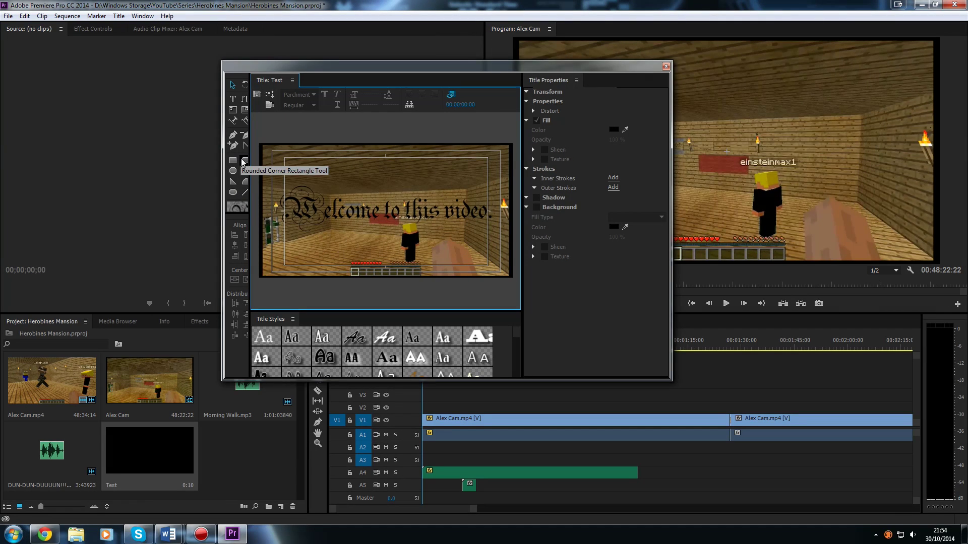
pyautogui.click(244, 172)
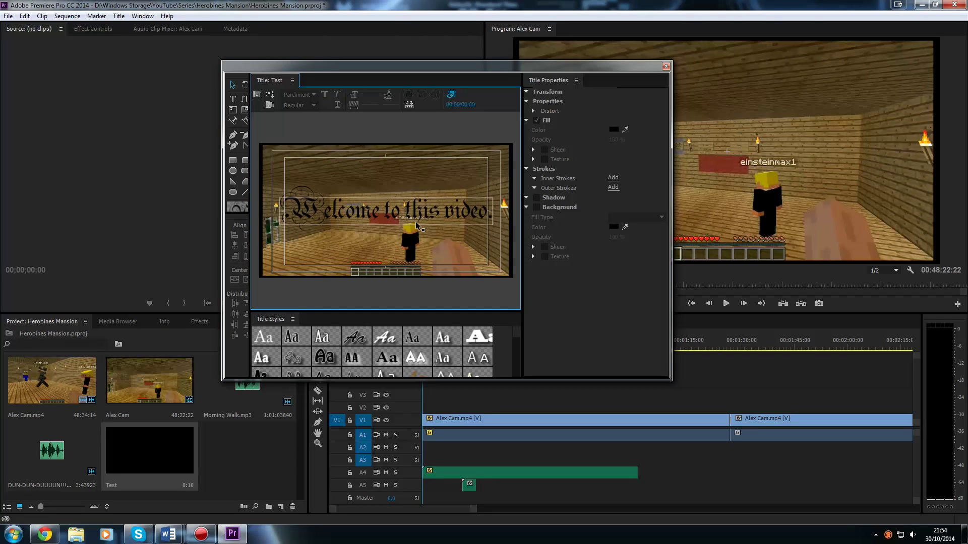
pyautogui.moveTo(391, 209); pyautogui.dragTo(396, 216)
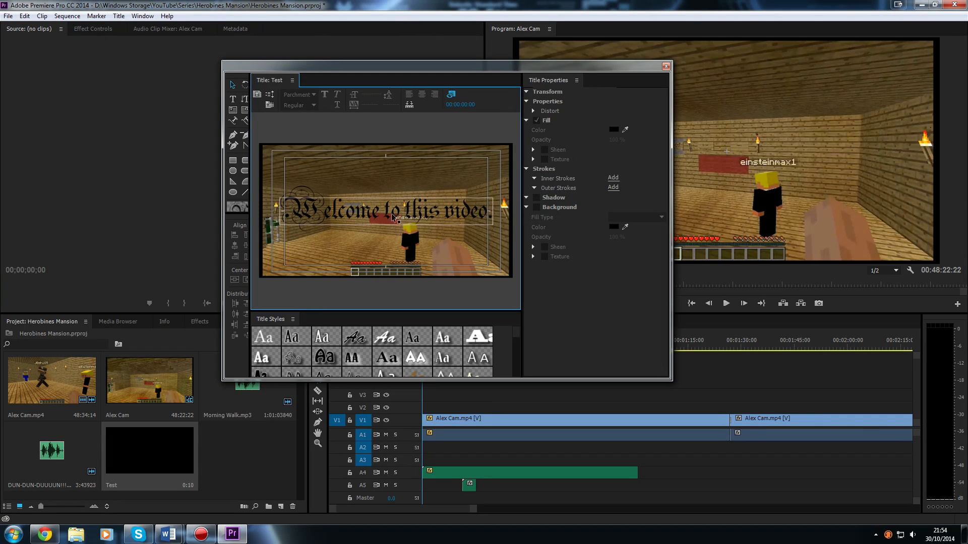
pyautogui.press('Delete')
# - Draw a rectangle about 1083 wide and 245 high over the welcome text, and keep it selected
pyautogui.click(237, 162)
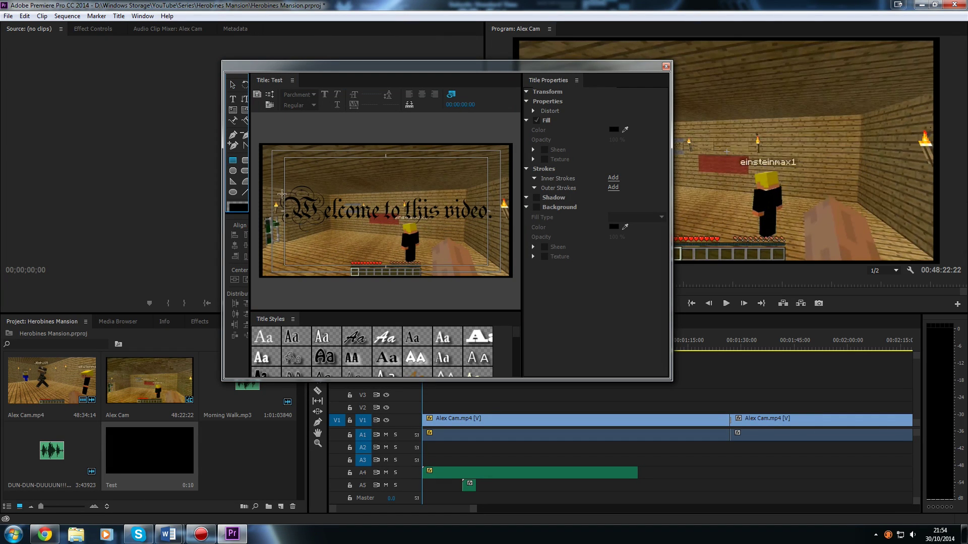
pyautogui.click(278, 187)
pyautogui.moveTo(278, 186)
pyautogui.mouseDown()
pyautogui.moveTo(411, 233)
pyautogui.moveTo(490, 235)
pyautogui.mouseUp()
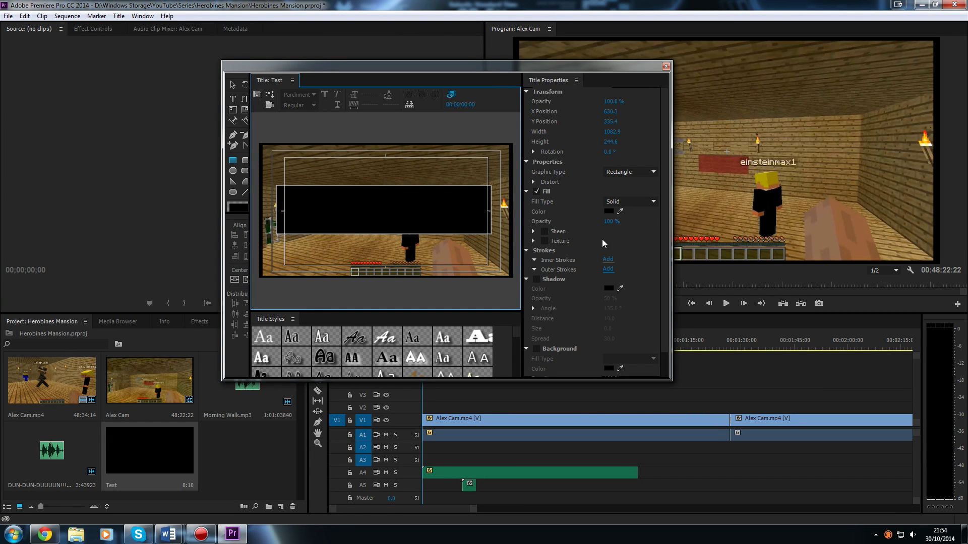
pyautogui.click(233, 85)
pyautogui.click(343, 198)
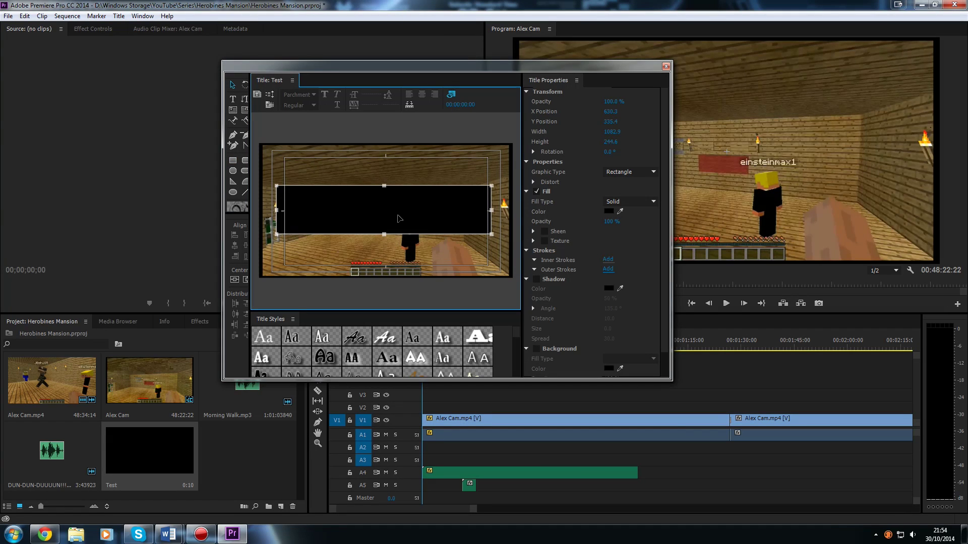
# - Set the rectangle's solid fill colour to purple (78018E)
pyautogui.moveTo(666, 178); pyautogui.dragTo(667, 200)
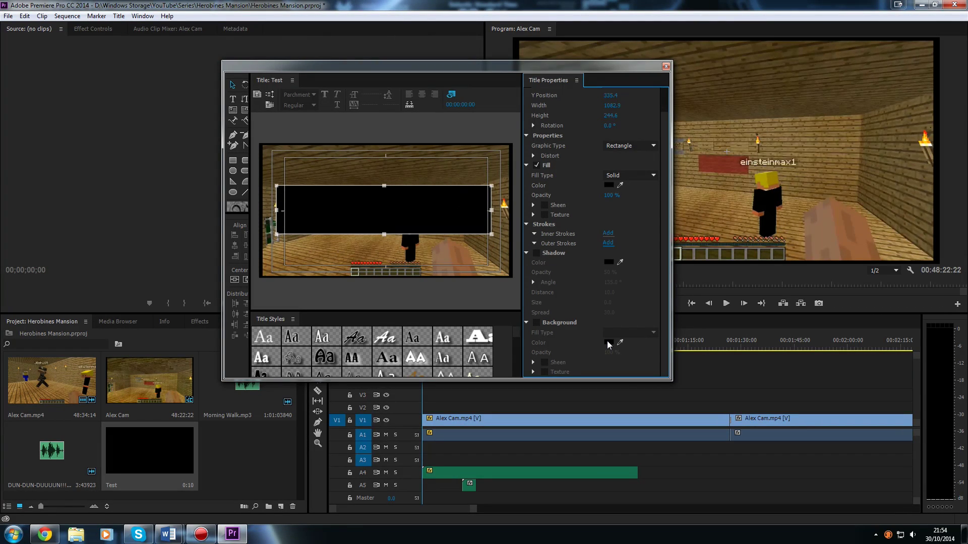
pyautogui.click(609, 187)
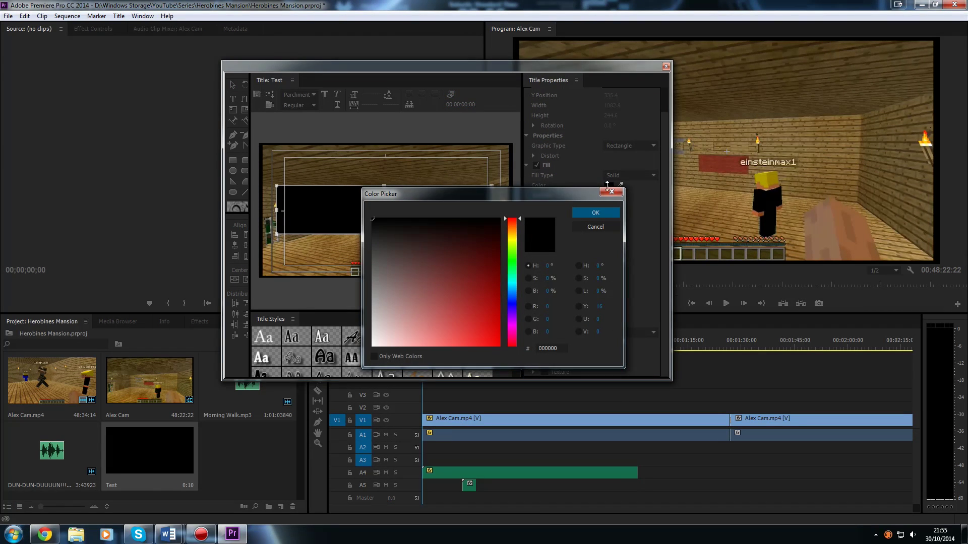
pyautogui.click(514, 322)
pyautogui.moveTo(493, 309); pyautogui.dragTo(500, 288)
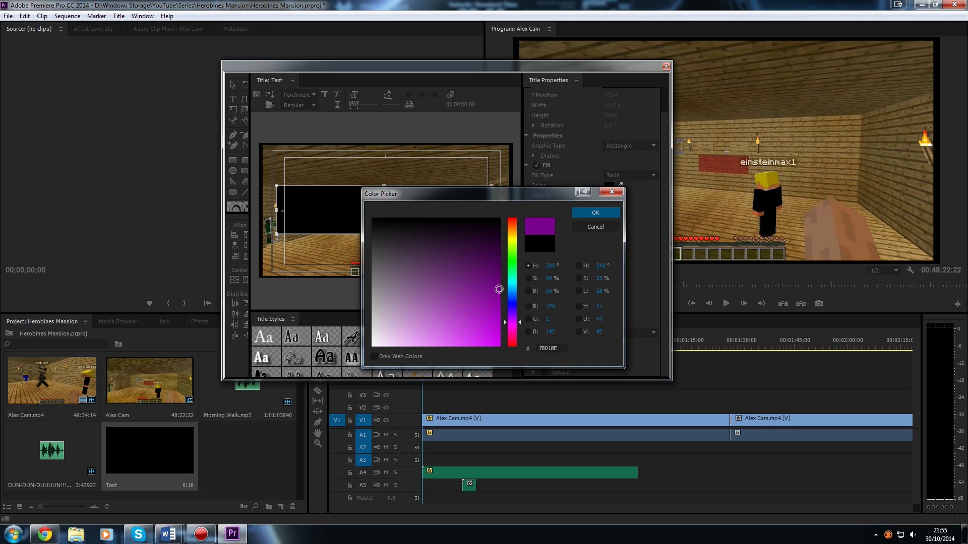
pyautogui.click(580, 214)
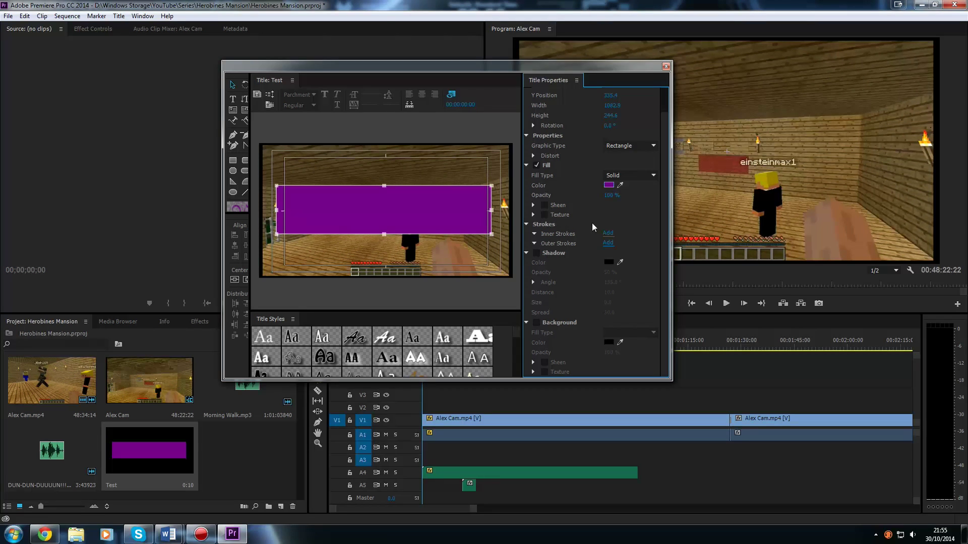
pyautogui.scroll(2, 652, 158)
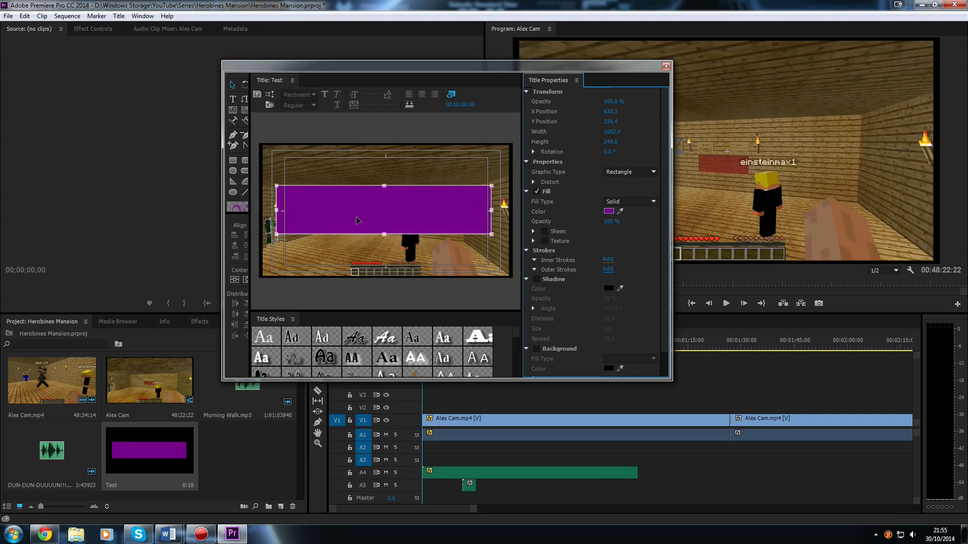
# - Move the rectangle to about X 648, Y 318, send it backward behind the welcome text, and deselect it
pyautogui.moveTo(355, 207)
pyautogui.mouseDown()
pyautogui.moveTo(357, 174)
pyautogui.moveTo(359, 211)
pyautogui.mouseUp()
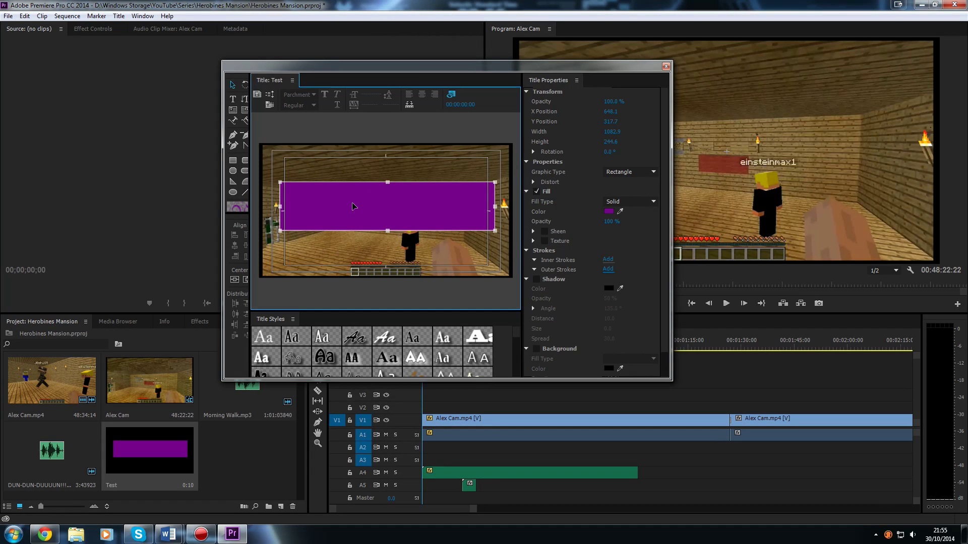
pyautogui.rightClick(353, 179)
pyautogui.moveTo(393, 351)
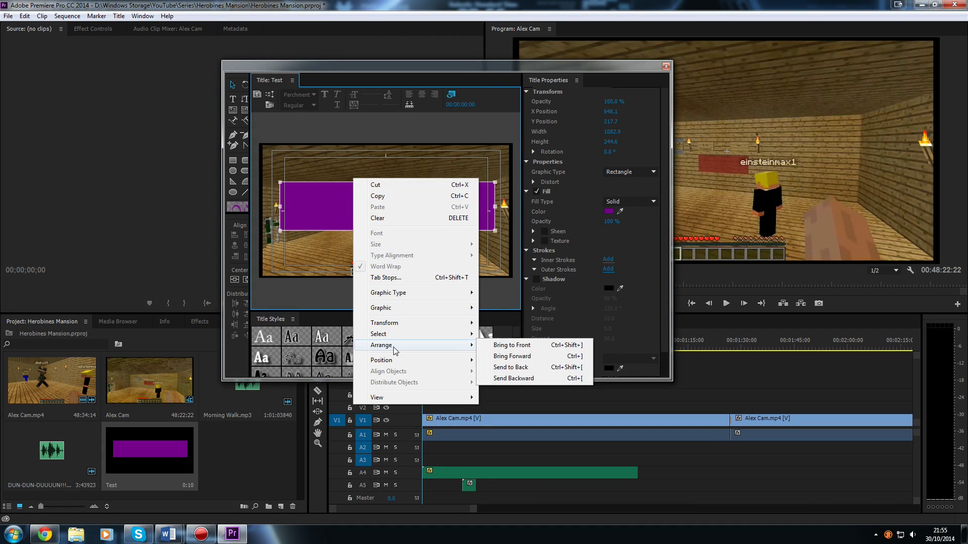
pyautogui.click(522, 382)
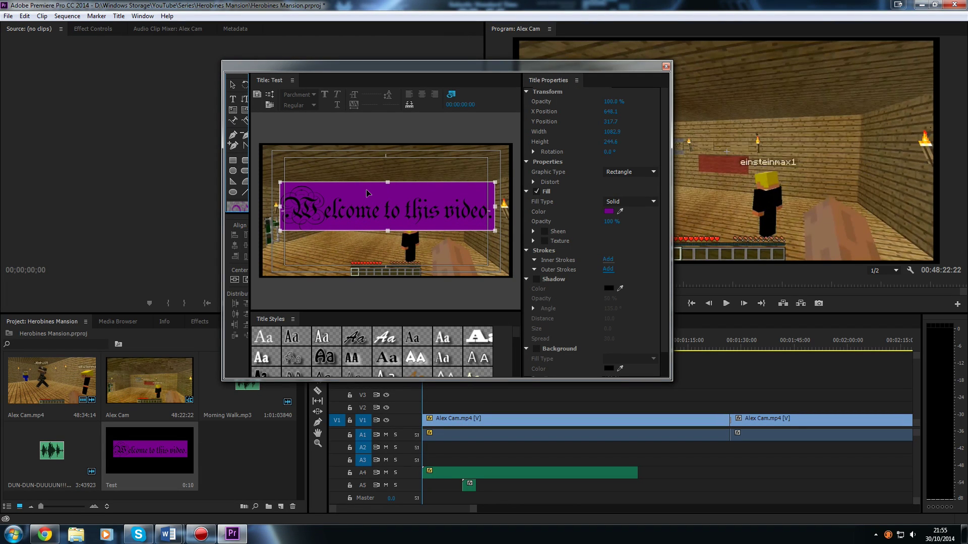
pyautogui.click(369, 156)
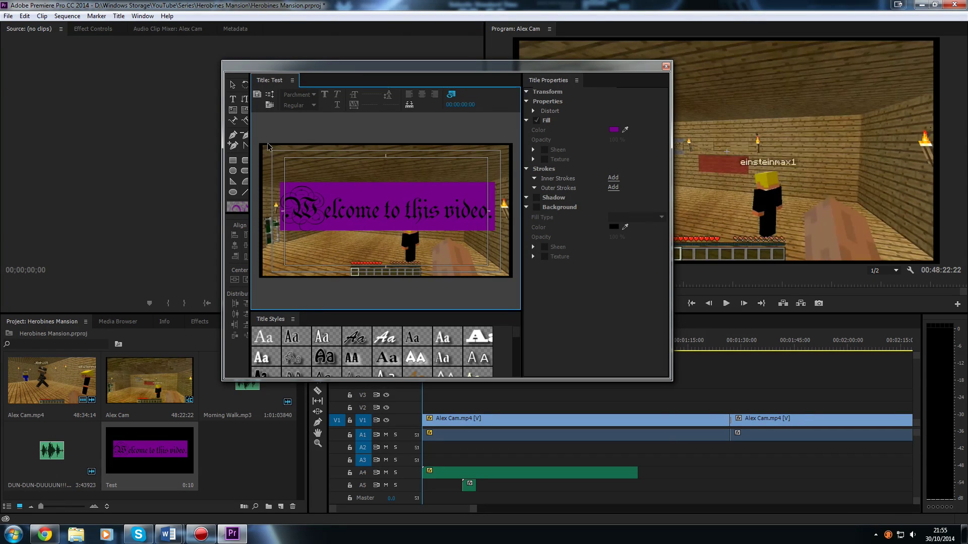
# - Close the title editor and place the Test title on video track V2 at the start of the Alex Cam sequence
pyautogui.click(665, 67)
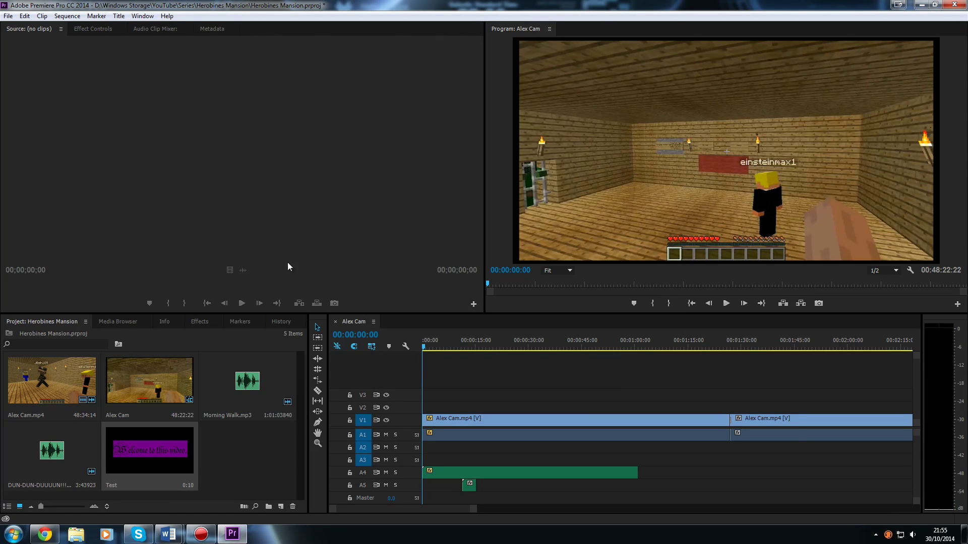
pyautogui.click(228, 447)
pyautogui.click(161, 451)
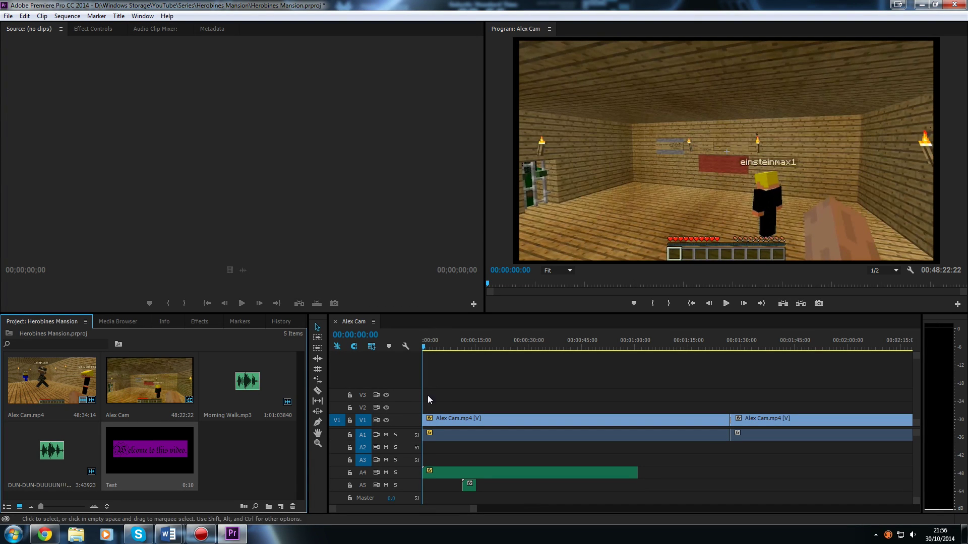
pyautogui.moveTo(176, 435); pyautogui.dragTo(425, 409)
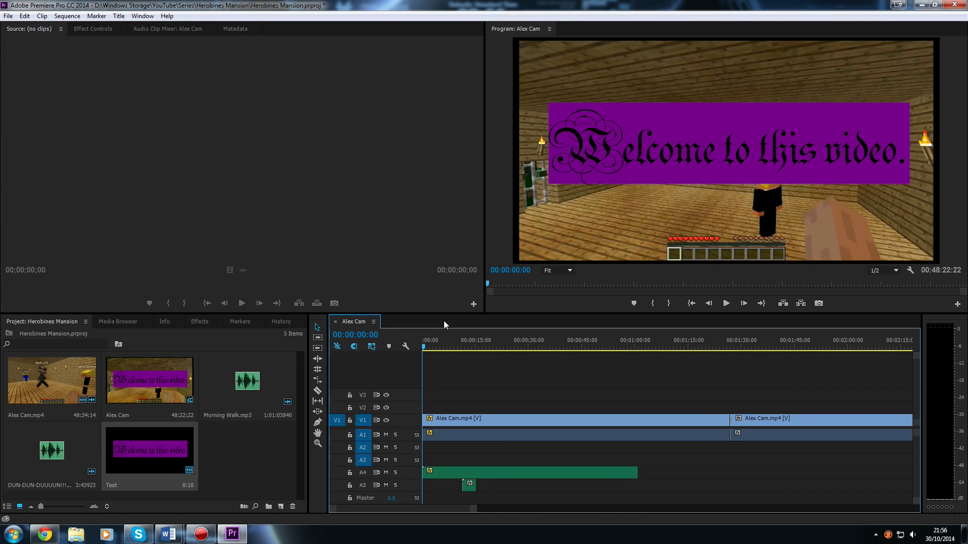
pyautogui.click(424, 349)
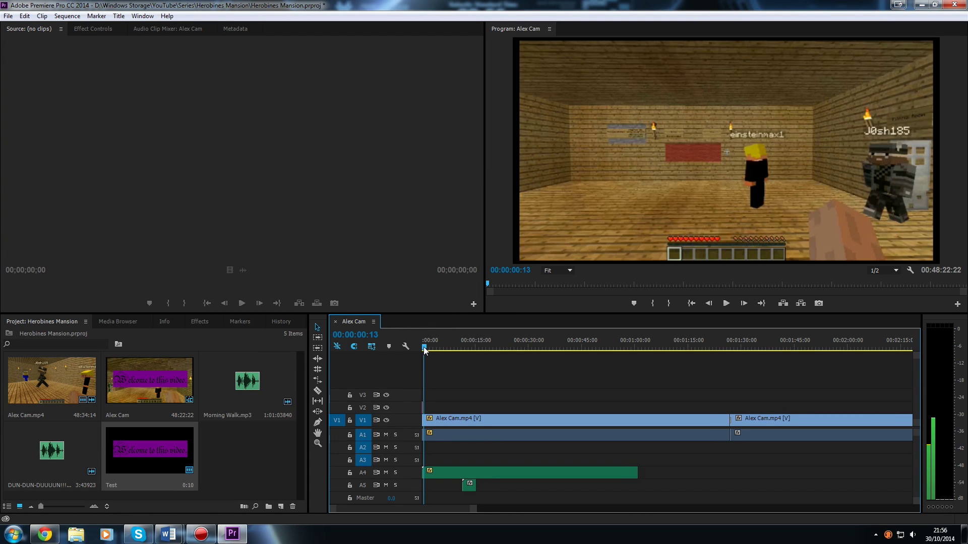
# - Scrub the playhead over the opening seconds of the sequence to check the title overlay, and return it to 00:00:00:00
pyautogui.click(419, 347)
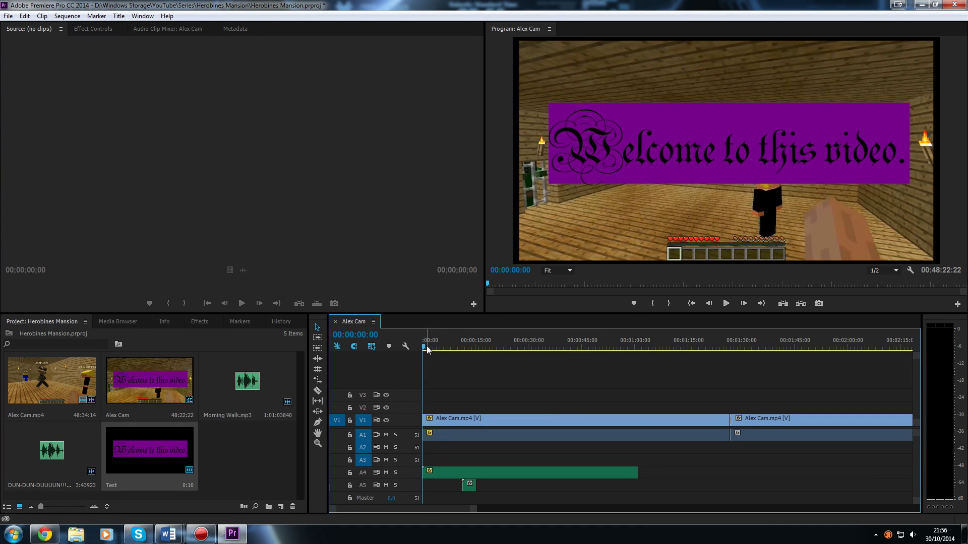
pyautogui.click(433, 346)
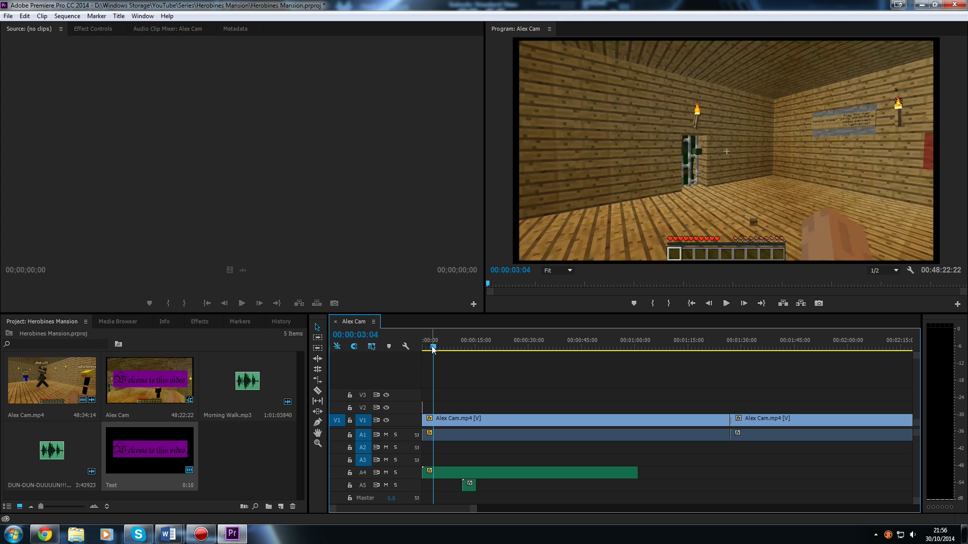
pyautogui.moveTo(432, 347); pyautogui.dragTo(411, 347)
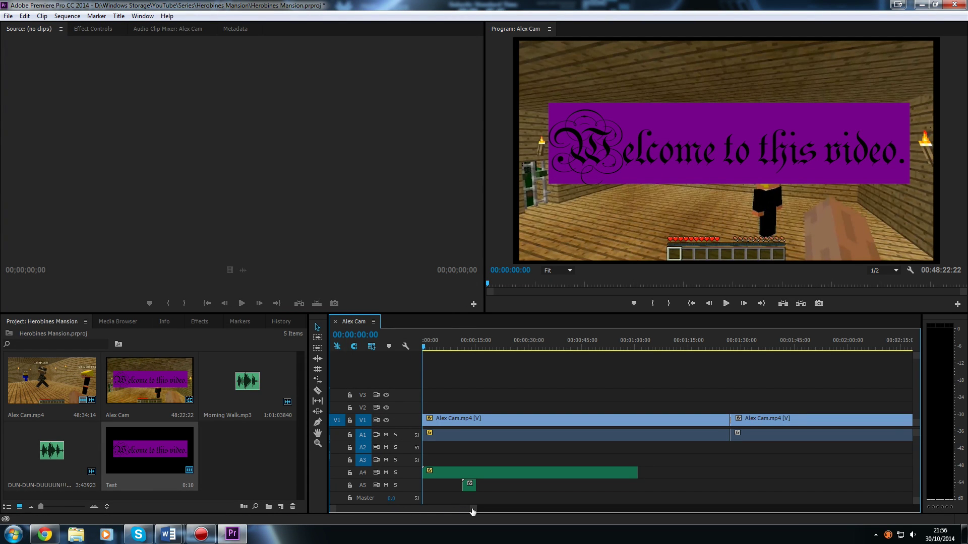
# - Extend the end of the Test title clip on V2 so that it lasts 5 seconds
pyautogui.moveTo(472, 511); pyautogui.dragTo(522, 515)
pyautogui.press('=')
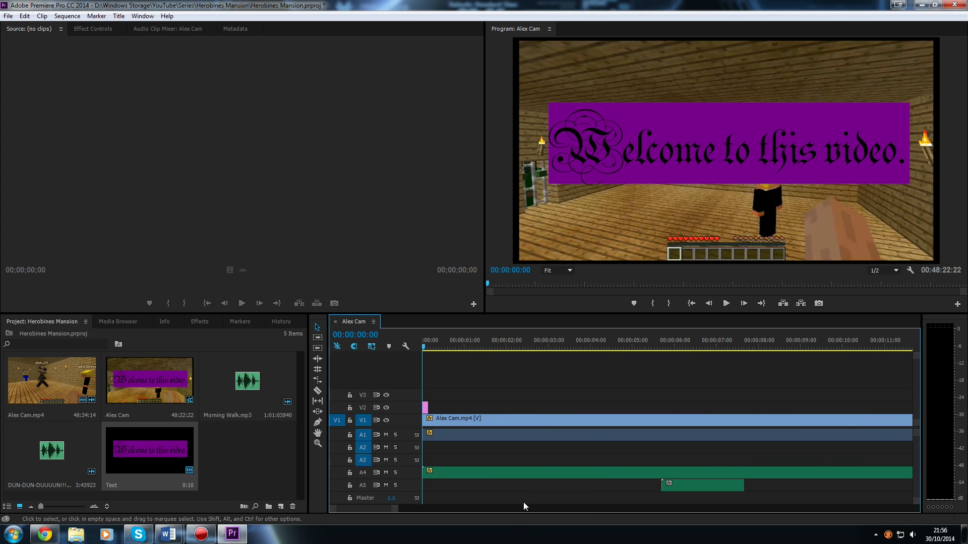
pyautogui.press('=')
pyautogui.press('=')
pyautogui.press('=')
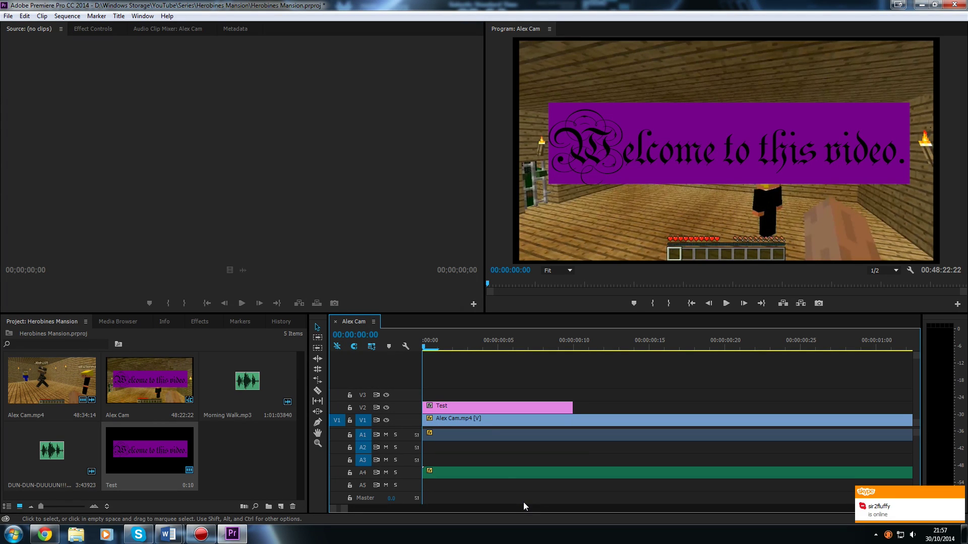
pyautogui.click(459, 407)
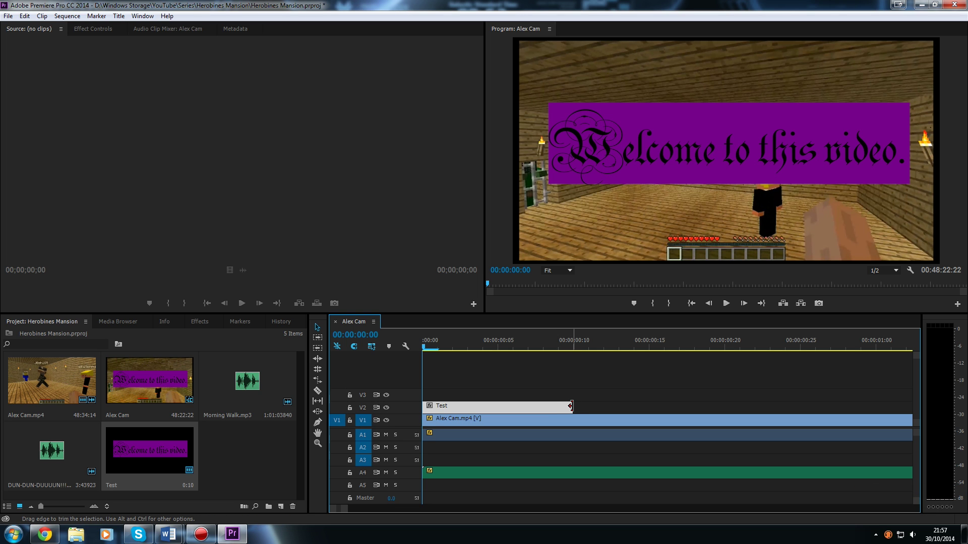
pyautogui.moveTo(570, 407); pyautogui.dragTo(573, 408)
pyautogui.moveTo(576, 406); pyautogui.dragTo(759, 400)
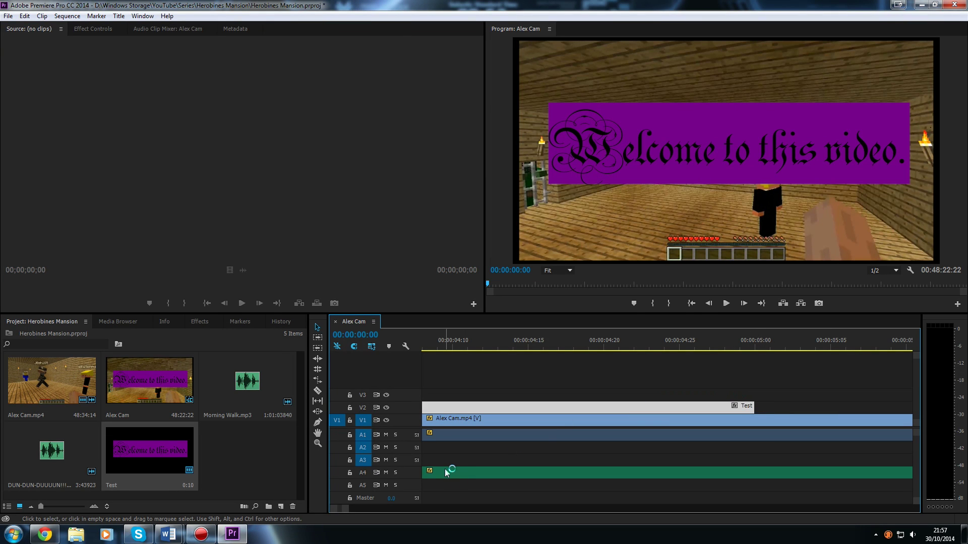
# - Play the Alex Cam sequence from the start twice to review the lengthened title over the video
pyautogui.press('-')
pyautogui.press('-')
pyautogui.press('-')
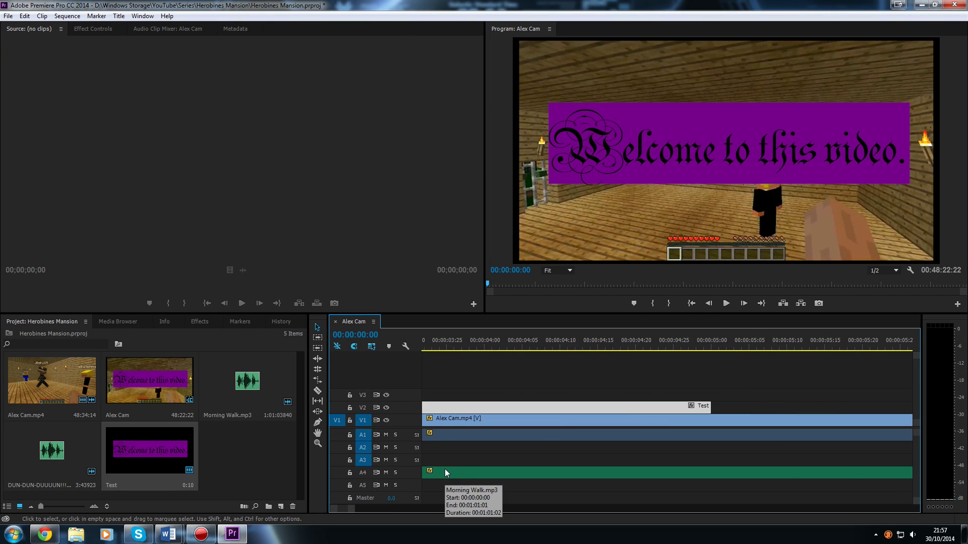
pyautogui.press('-')
pyautogui.press('-')
pyautogui.press('-')
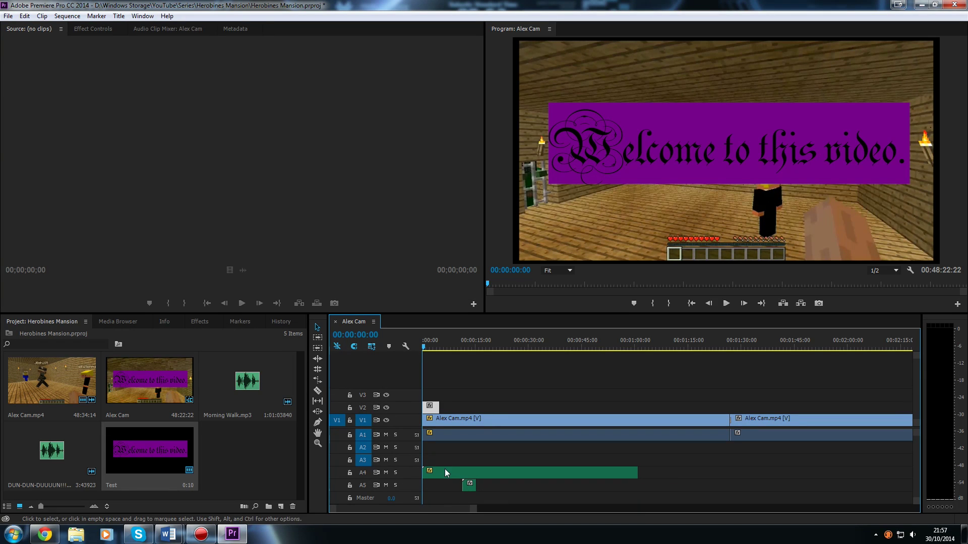
pyautogui.click(727, 305)
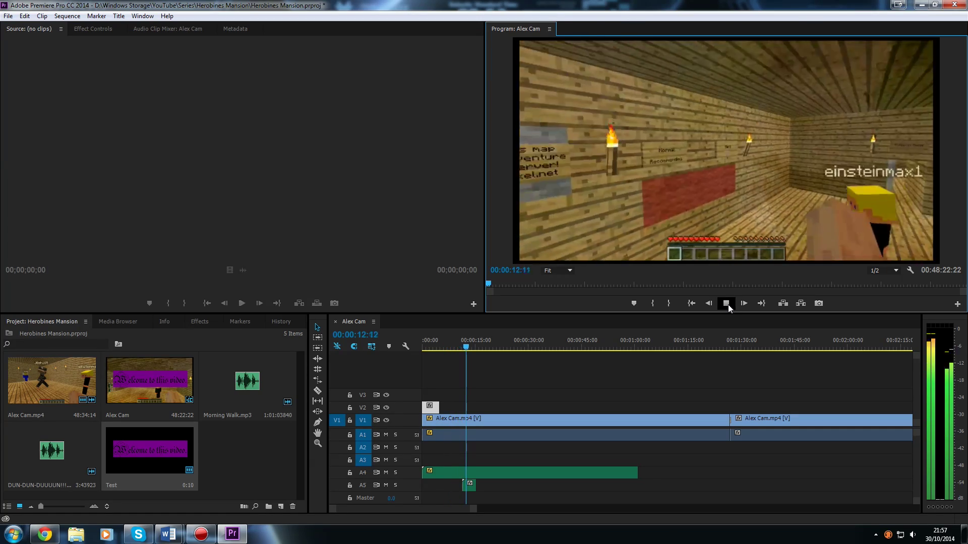
pyautogui.click(728, 304)
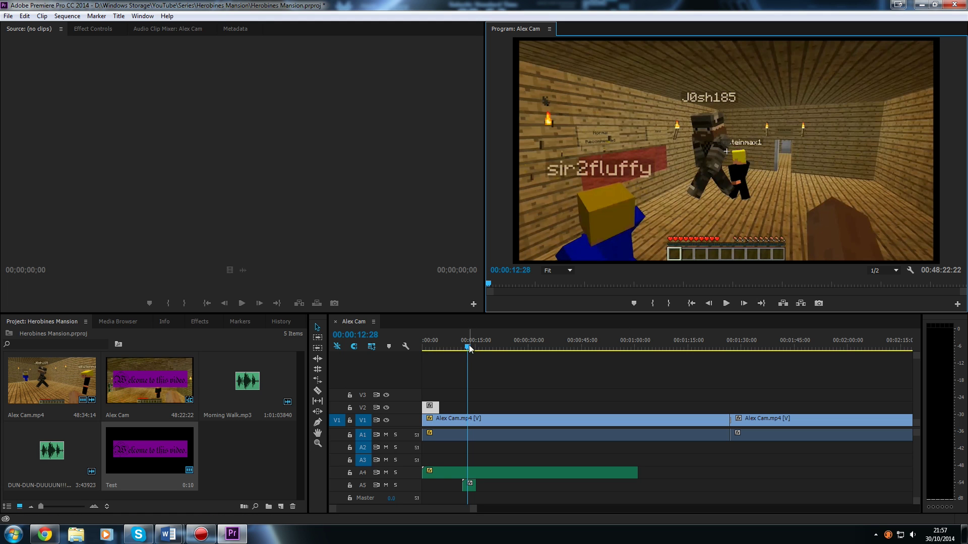
pyautogui.click(423, 348)
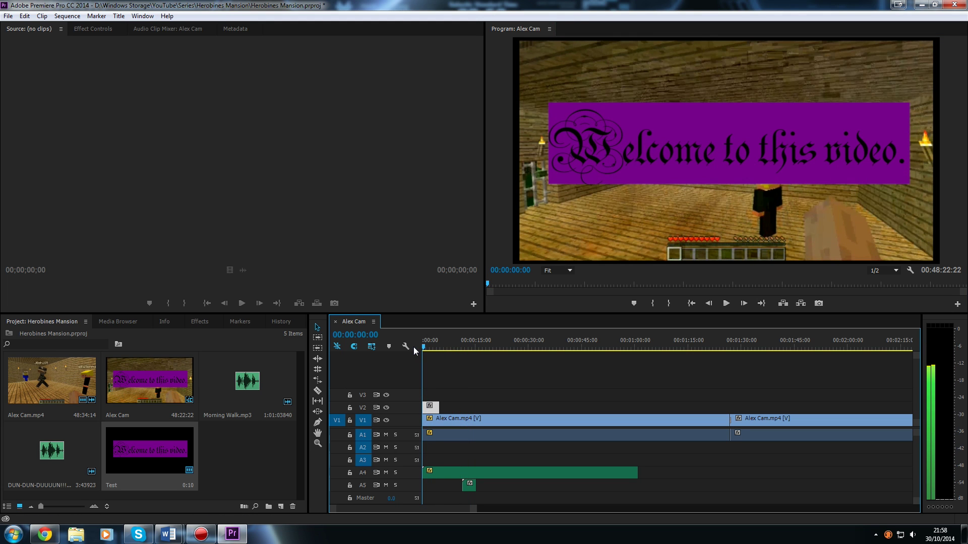
pyautogui.click(412, 347)
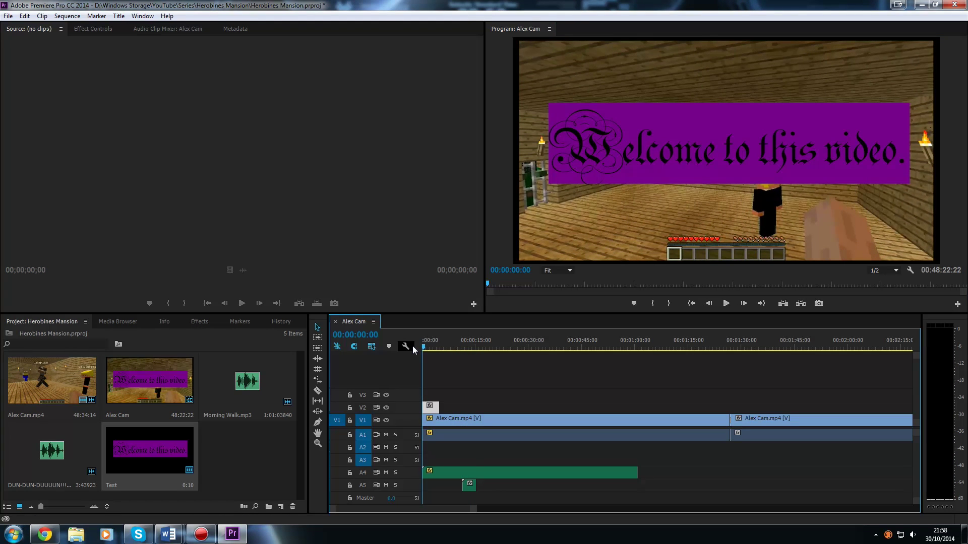
pyautogui.click(725, 303)
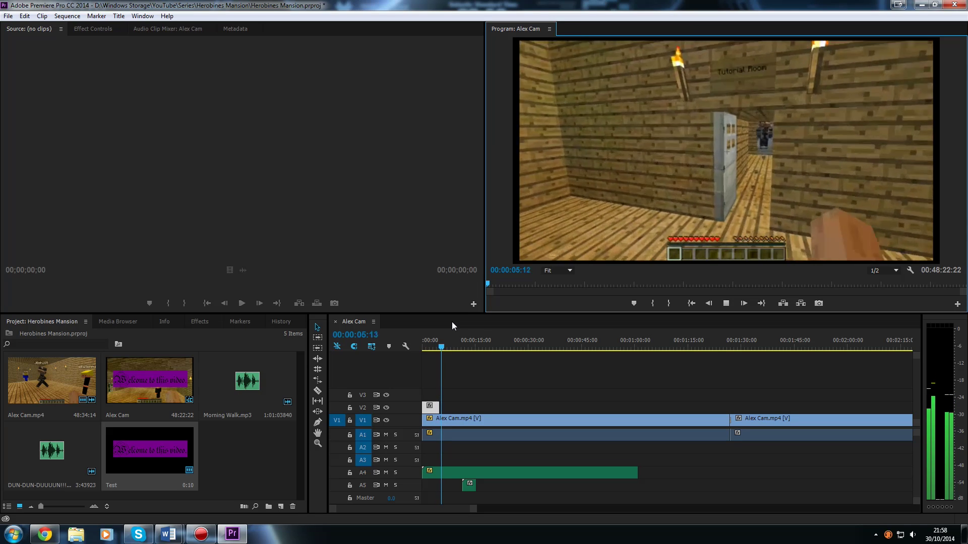
pyautogui.click(727, 302)
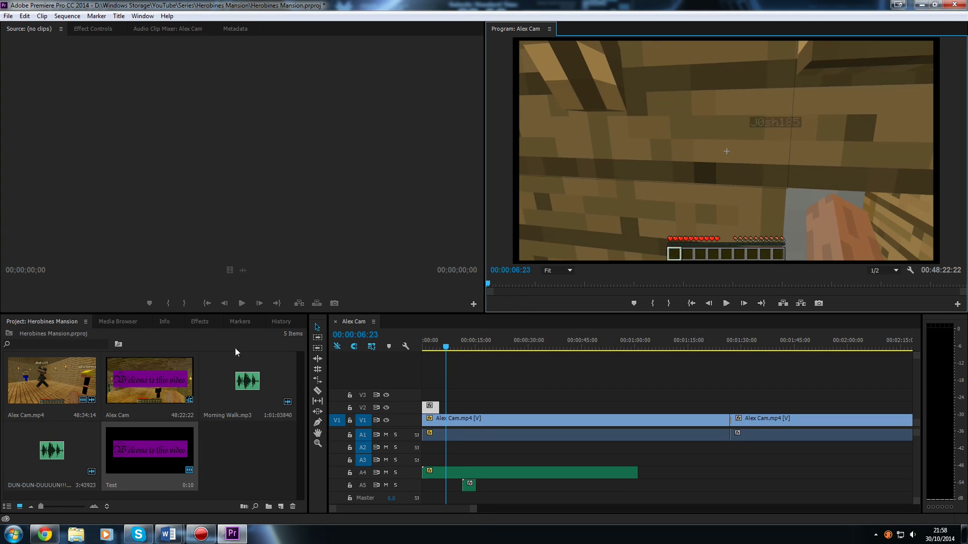
# - Look through the Dissolve video transitions, including Film Dissolve, and return to the project's media items
pyautogui.click(199, 322)
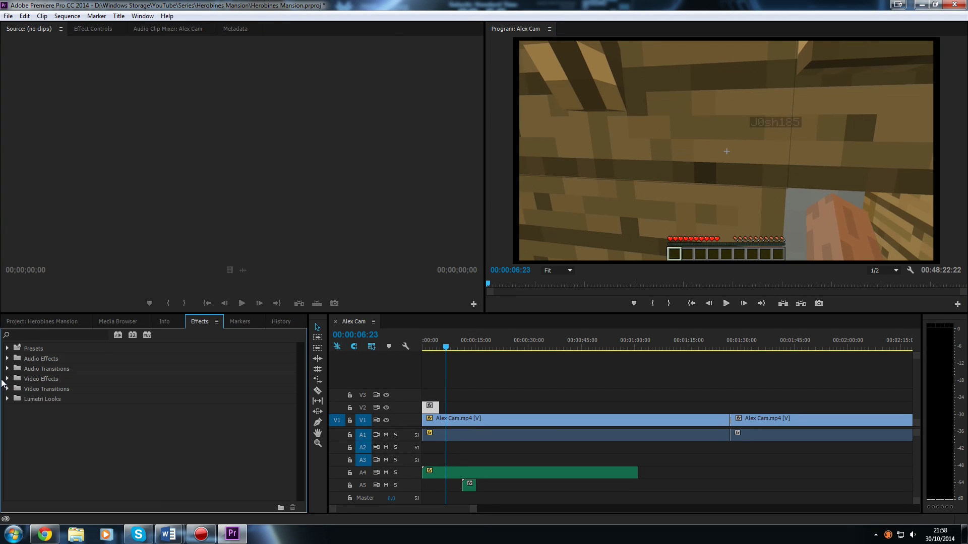
pyautogui.click(8, 389)
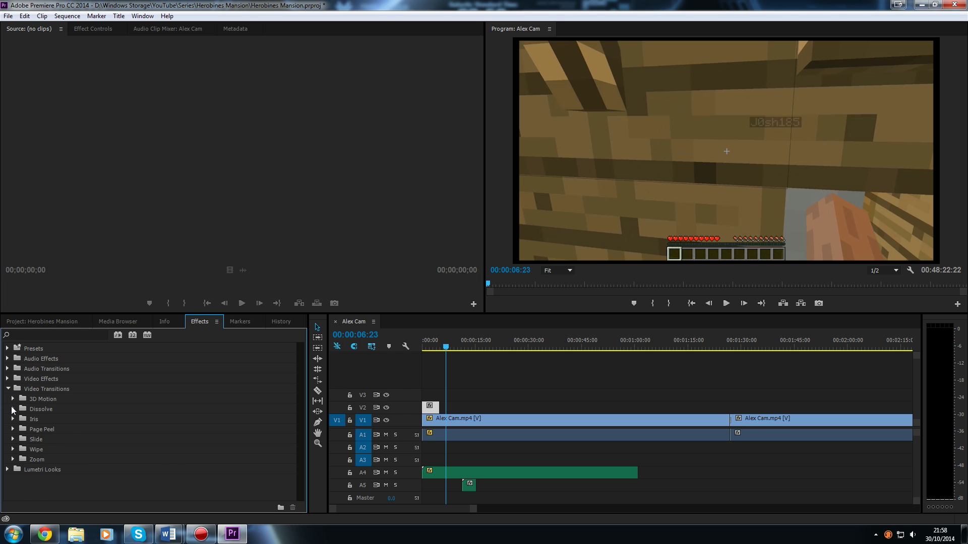
pyautogui.click(14, 408)
pyautogui.moveTo(42, 460); pyautogui.dragTo(116, 462)
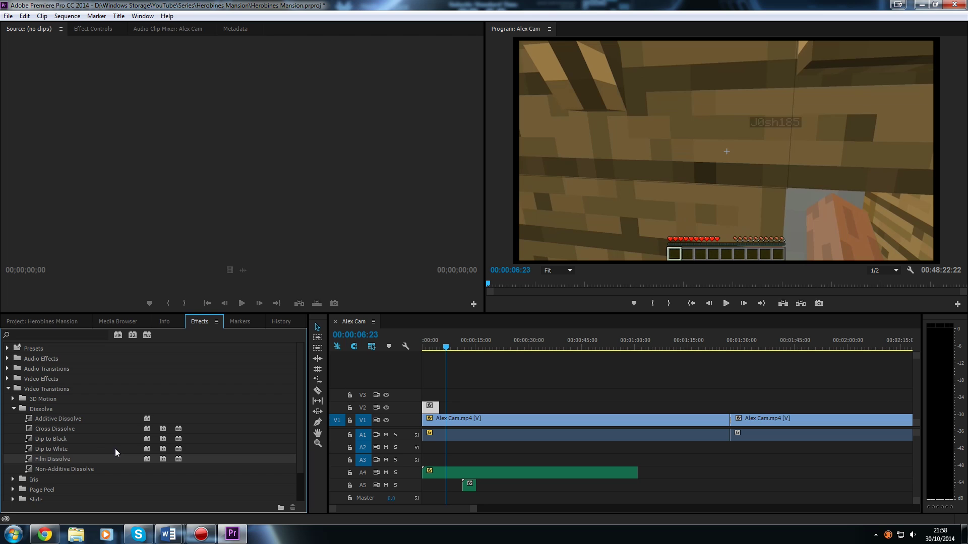
pyautogui.click(8, 388)
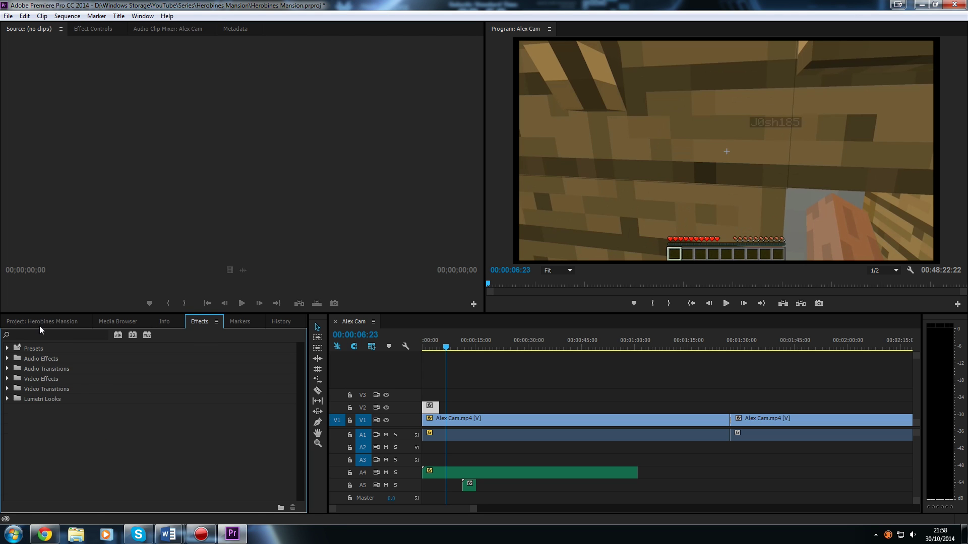
pyautogui.click(41, 323)
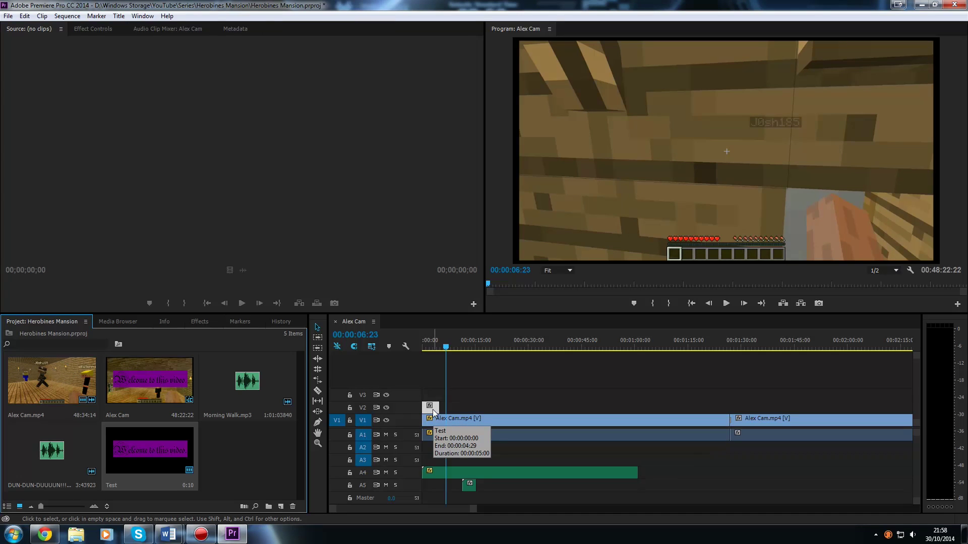
# - Apply the default transition to the start and end of the Test title on V2, and play the sequence from the beginning
pyautogui.moveTo(432, 410); pyautogui.dragTo(433, 413)
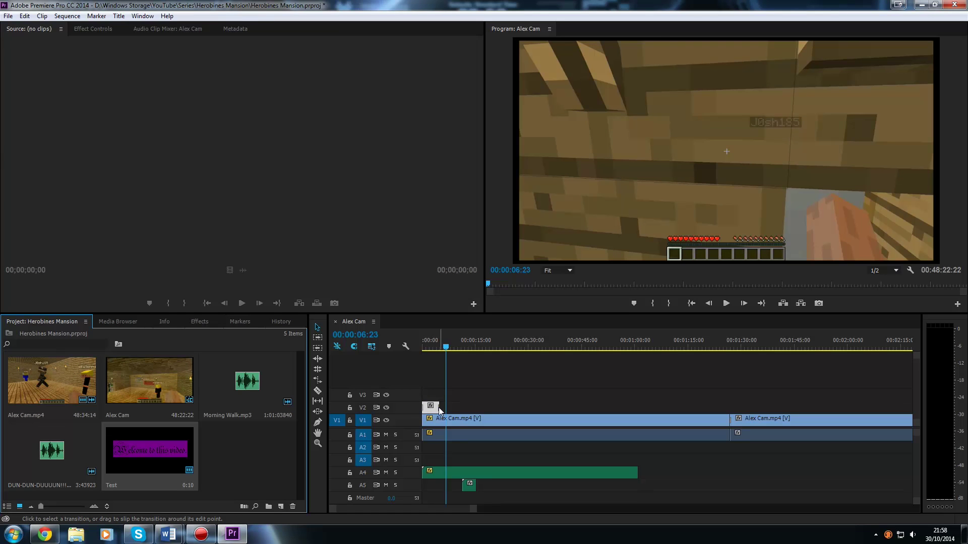
pyautogui.moveTo(447, 348); pyautogui.dragTo(417, 350)
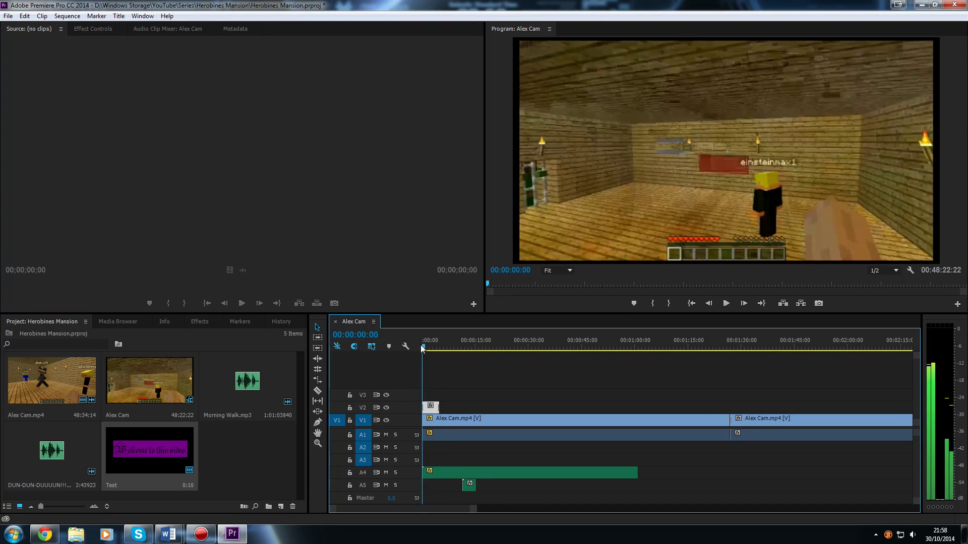
pyautogui.click(726, 303)
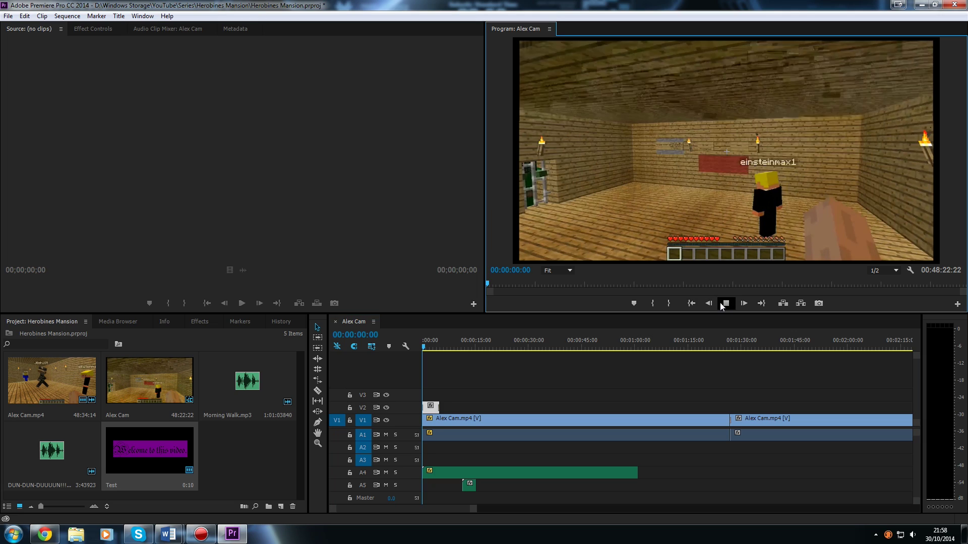